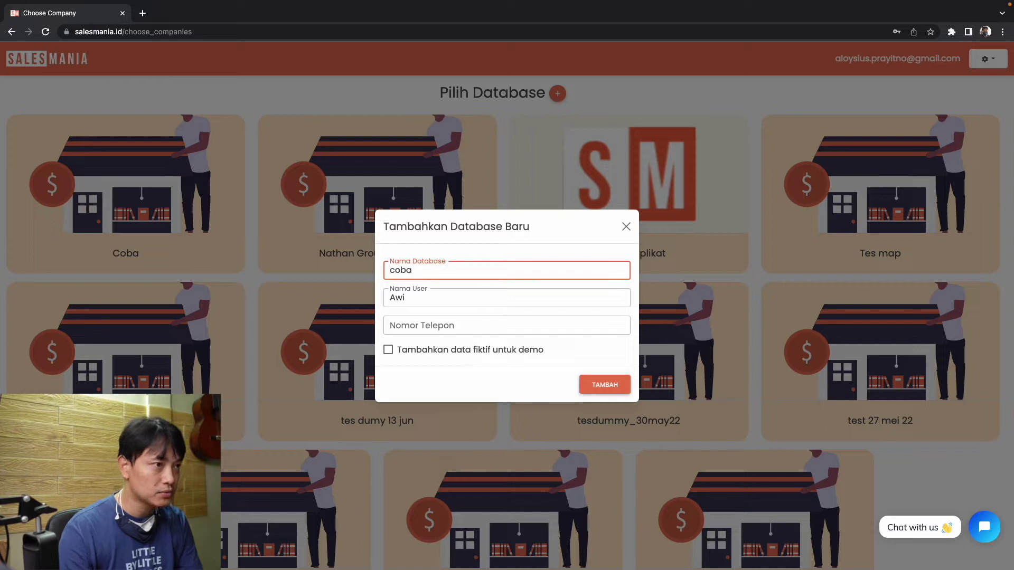
# Create the coba database with the fictitious demo data included.
pyautogui.click(425, 323)
pyautogui.click(414, 369)
pyautogui.click(389, 351)
pyautogui.click(615, 382)
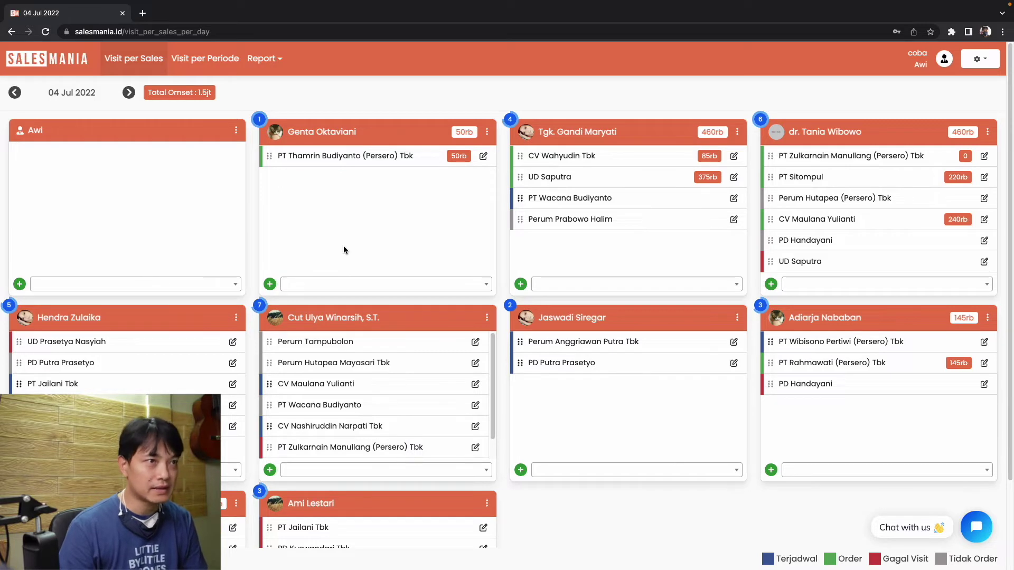
# Open the 4 July visit to UD Saputra and examine its order lines, visit history and monthly revenue chart.
pyautogui.moveTo(1008, 242)
pyautogui.mouseDown()
pyautogui.moveTo(1006, 362)
pyautogui.moveTo(1006, 238)
pyautogui.mouseUp()
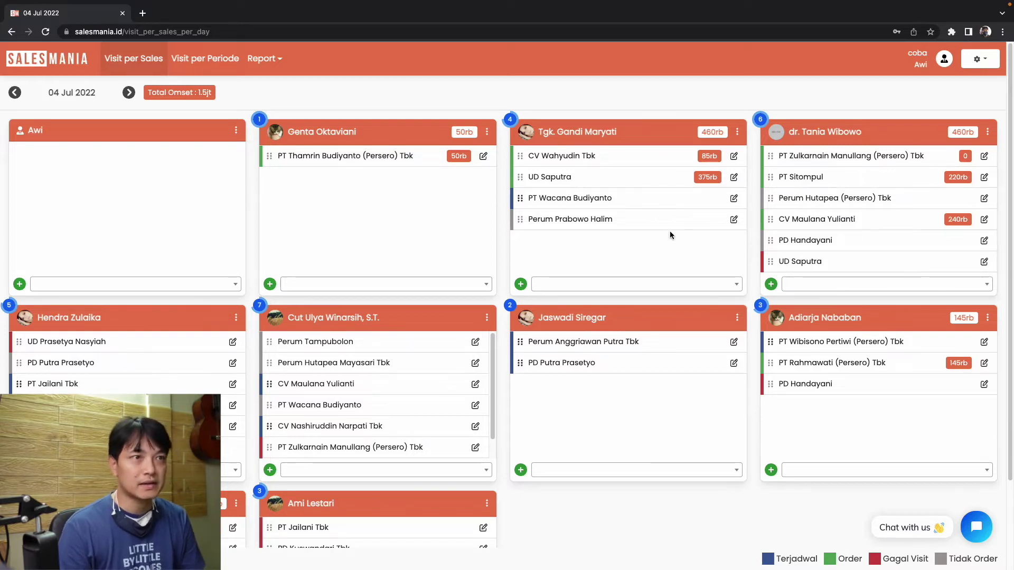
pyautogui.click(612, 178)
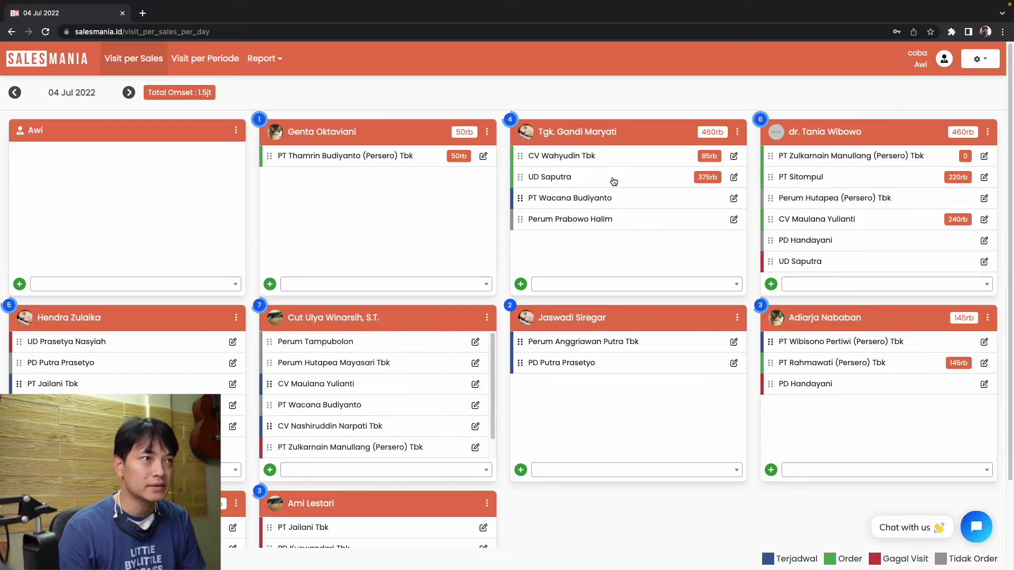
pyautogui.click(734, 178)
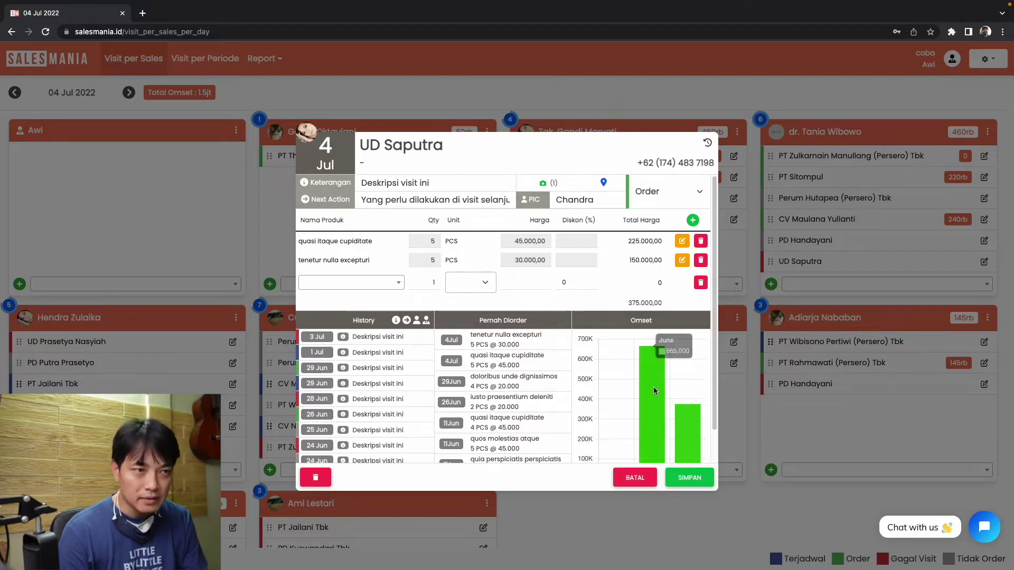
pyautogui.moveTo(692, 438)
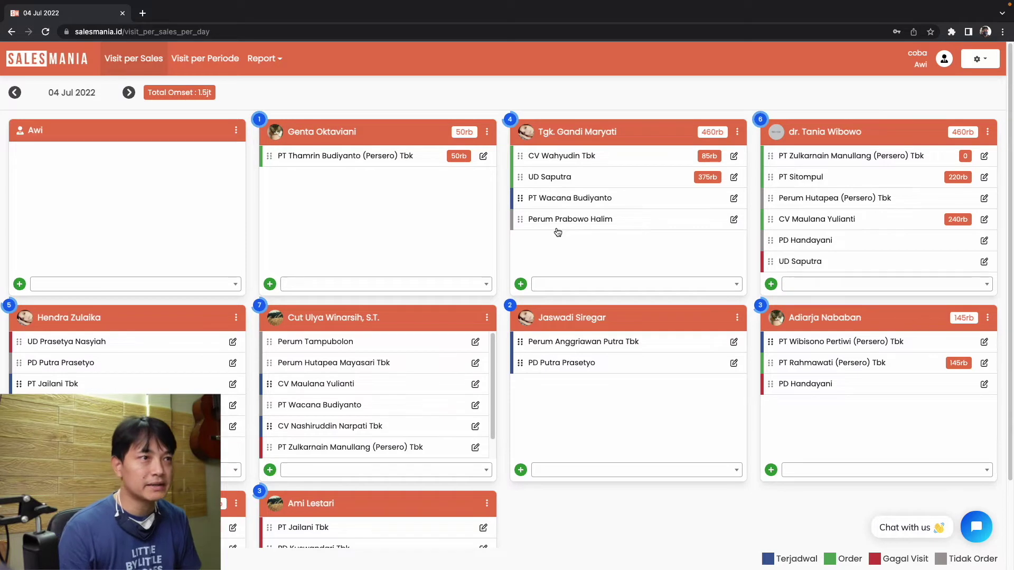
# Reassign the PT Wacana Budiyanto visit to the salesperson visiting PT Thamrin Budiyanto, and on to the one visiting PT Rahmawati (Persero) Tbk.
pyautogui.moveTo(514, 198); pyautogui.dragTo(303, 190)
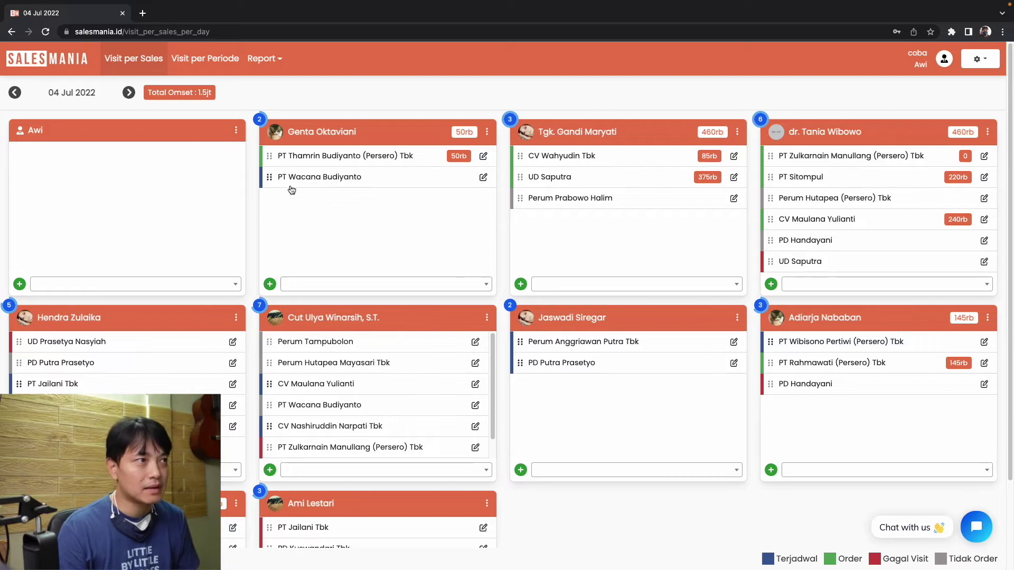
pyautogui.moveTo(270, 177); pyautogui.dragTo(772, 407)
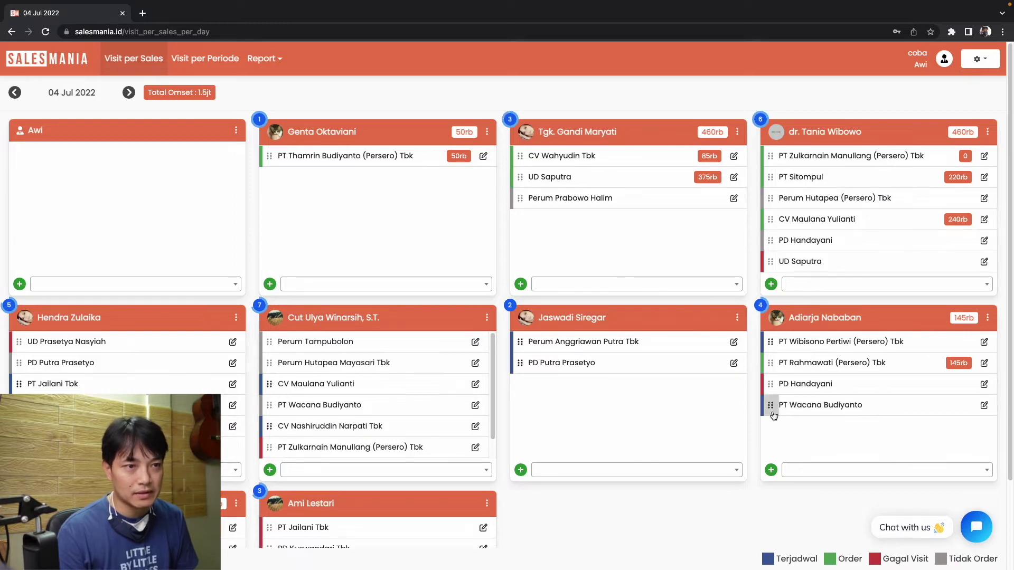
pyautogui.moveTo(772, 199); pyautogui.dragTo(771, 180)
pyautogui.click(769, 220)
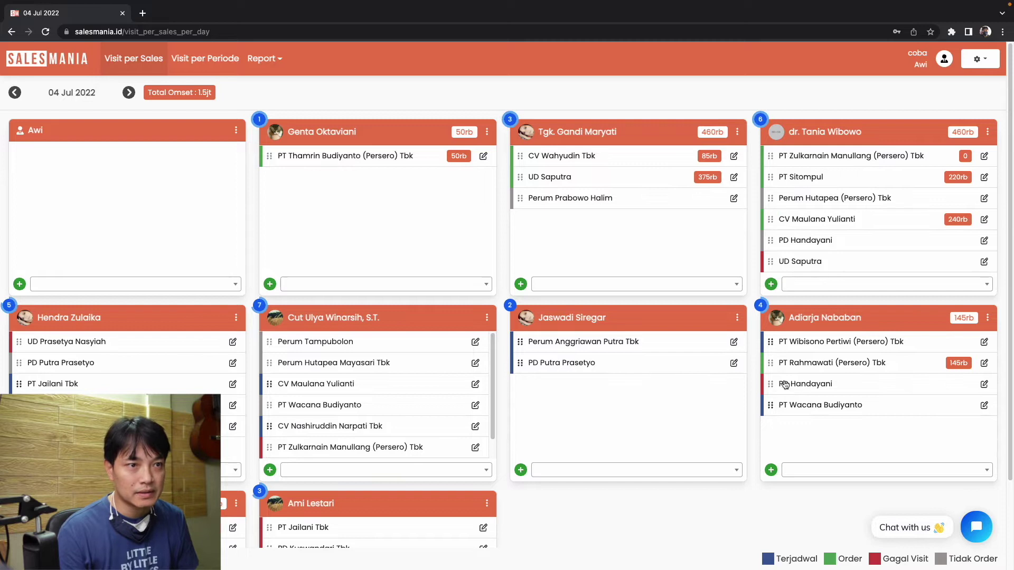
pyautogui.moveTo(772, 413); pyautogui.dragTo(769, 344)
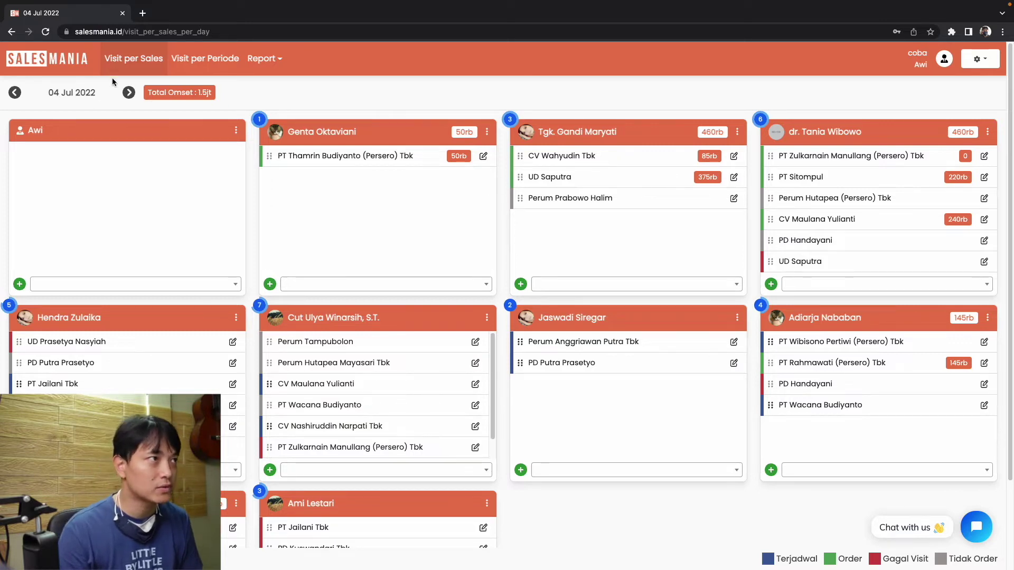
# Open the visit schedule per period for the salesperson who handles CV Wahyudin Tbk and UD Saputra.
pyautogui.click(200, 65)
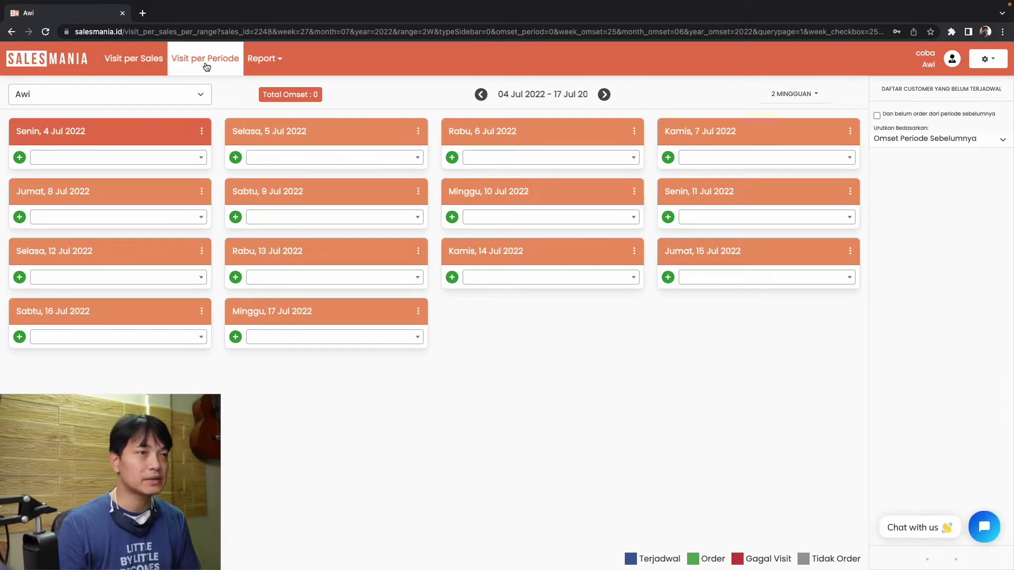
pyautogui.click(206, 95)
pyautogui.click(86, 125)
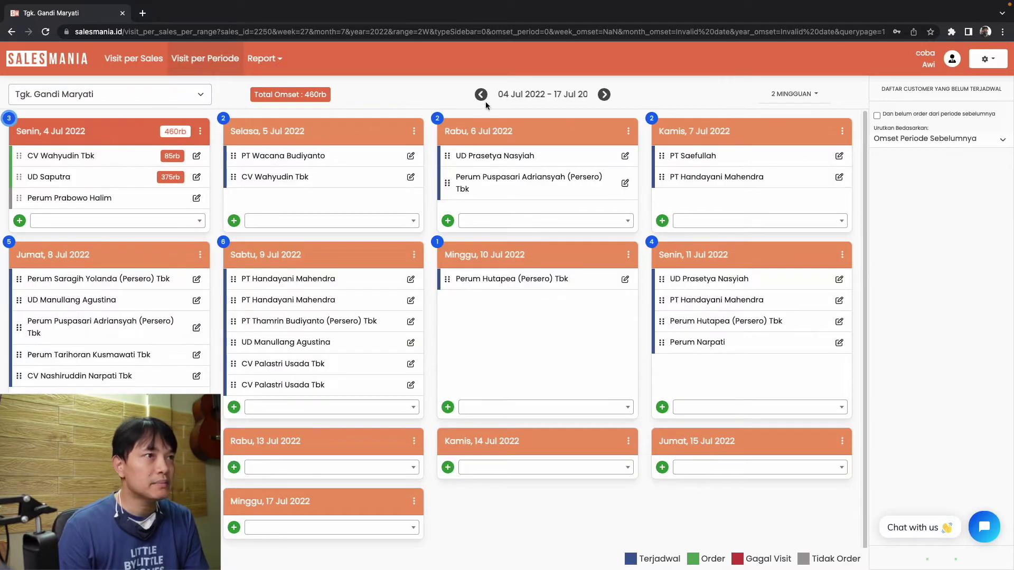
# Switch the schedule range to weekly (Mingguan) and on to monthly (Bulanan).
pyautogui.click(795, 94)
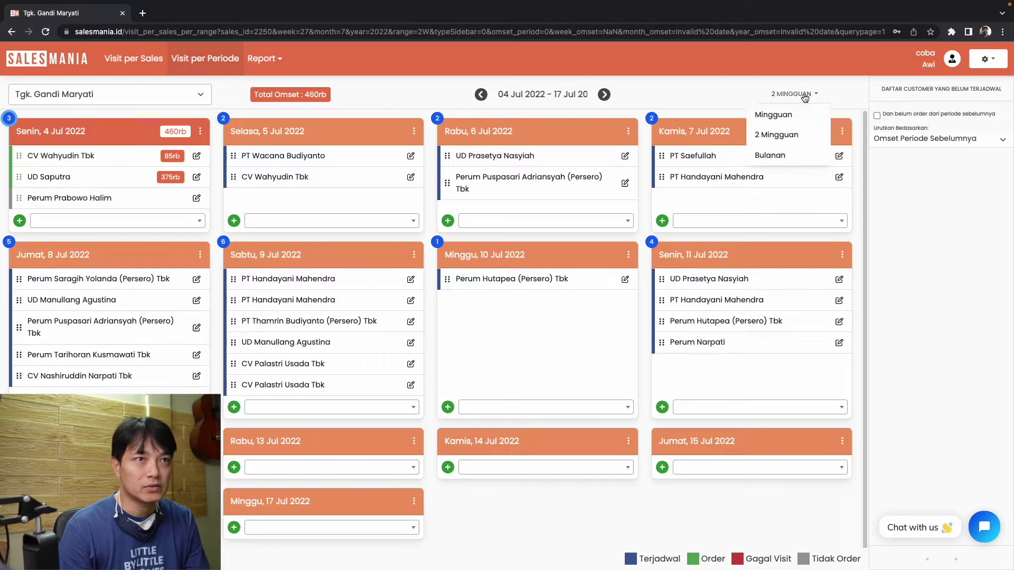
pyautogui.click(786, 113)
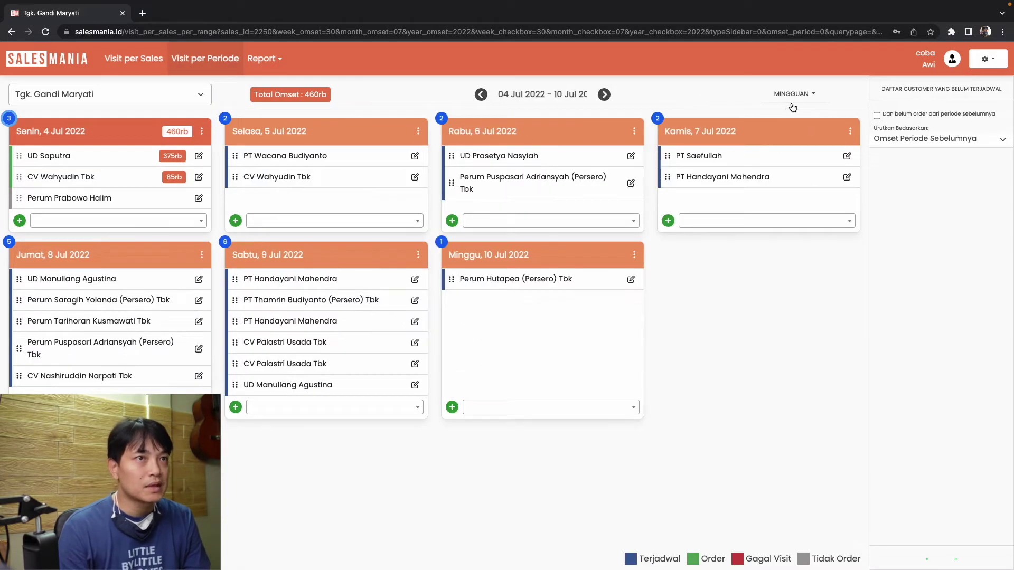
pyautogui.click(796, 98)
pyautogui.click(779, 155)
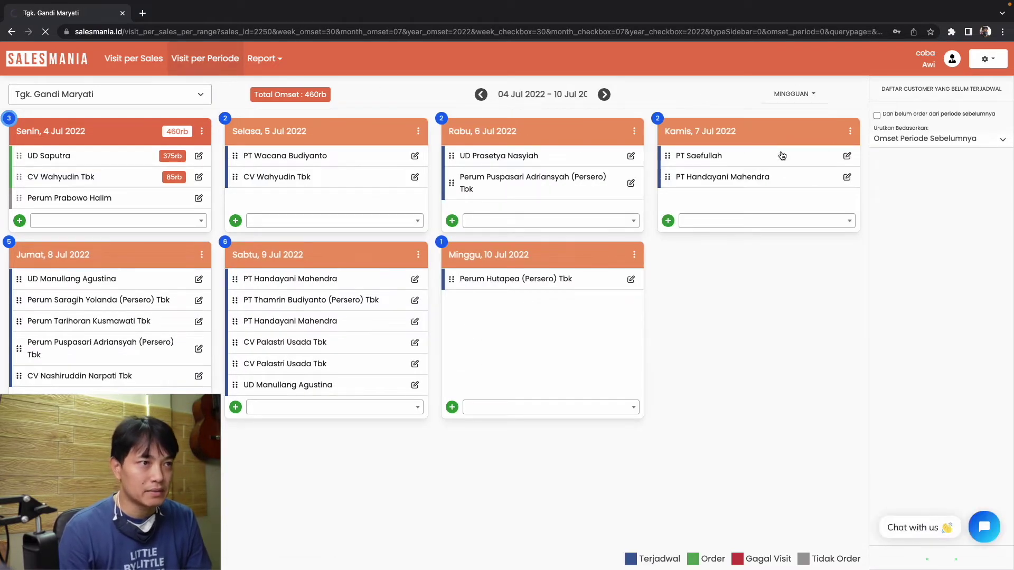
pyautogui.moveTo(866, 178); pyautogui.dragTo(810, 124)
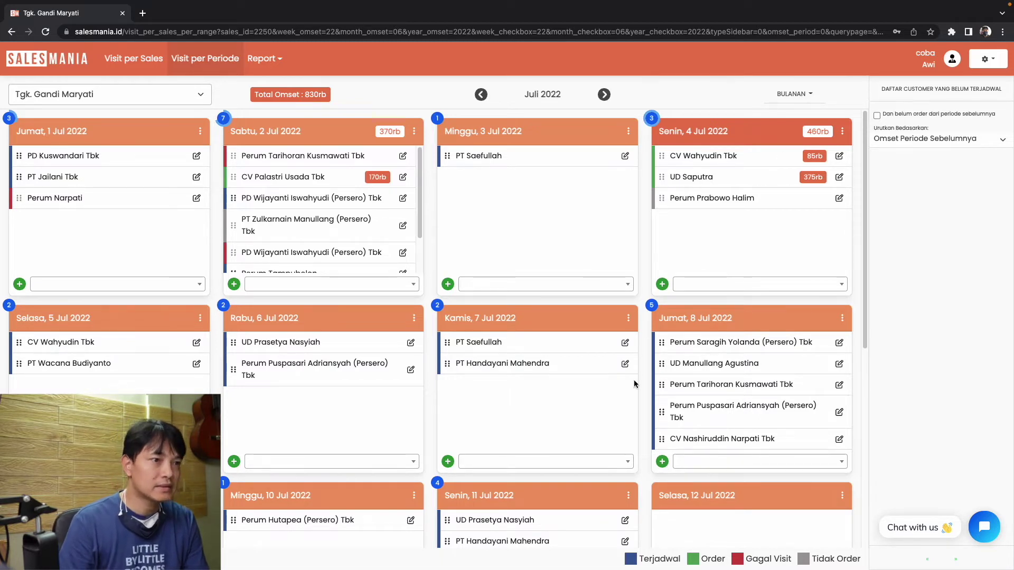
# Reschedule both Perum Puspasari Adriansyah visits and 7 July's PT Handayani Mahendra to 5 July, and 8 July's UD Manullang Agustina and CV Nashiruddin Narpati to 6 July.
pyautogui.moveTo(661, 412); pyautogui.dragTo(84, 416)
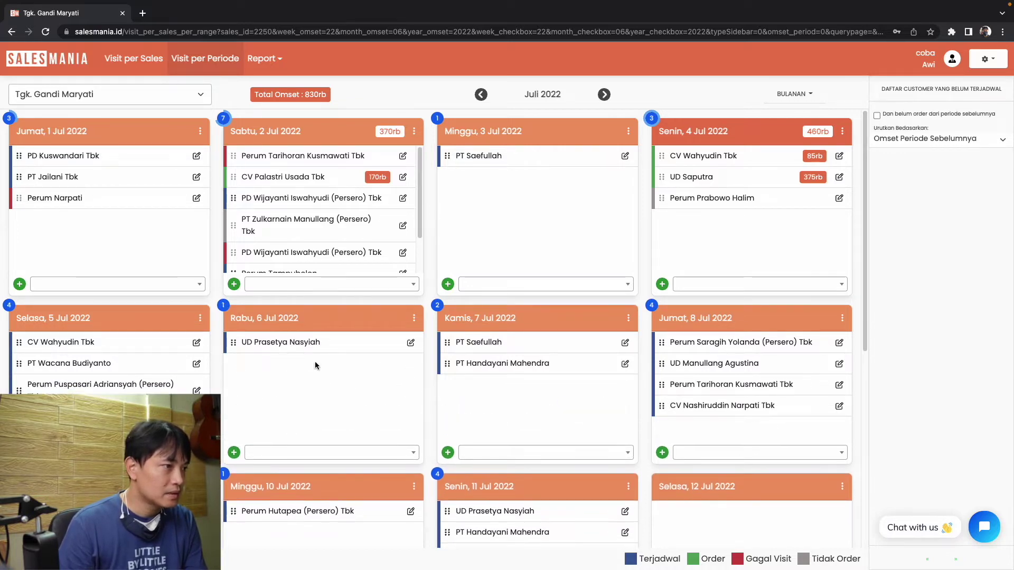
pyautogui.moveTo(449, 363); pyautogui.dragTo(77, 426)
pyautogui.moveTo(661, 364); pyautogui.dragTo(235, 365)
pyautogui.moveTo(665, 387); pyautogui.dragTo(350, 390)
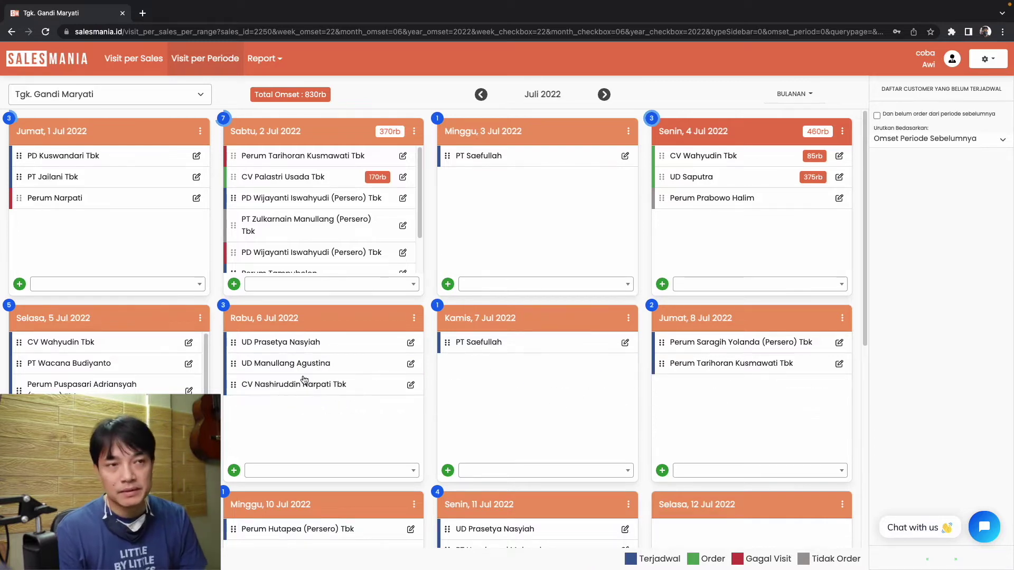
# Add visits to PT Jailani Tbk and UD Prasetya Nasyiah to the schedule for Monday, 4 July 2022.
pyautogui.click(837, 286)
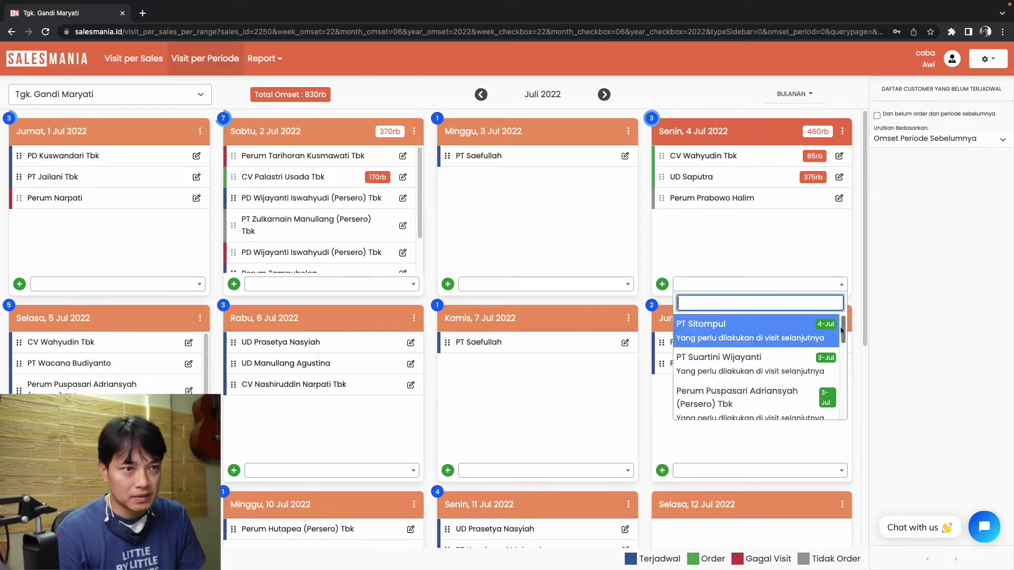
pyautogui.scroll(-5, 755, 380)
pyautogui.click(755, 409)
pyautogui.scroll(-5, 792, 385)
pyautogui.scroll(-5, 749, 385)
pyautogui.click(750, 383)
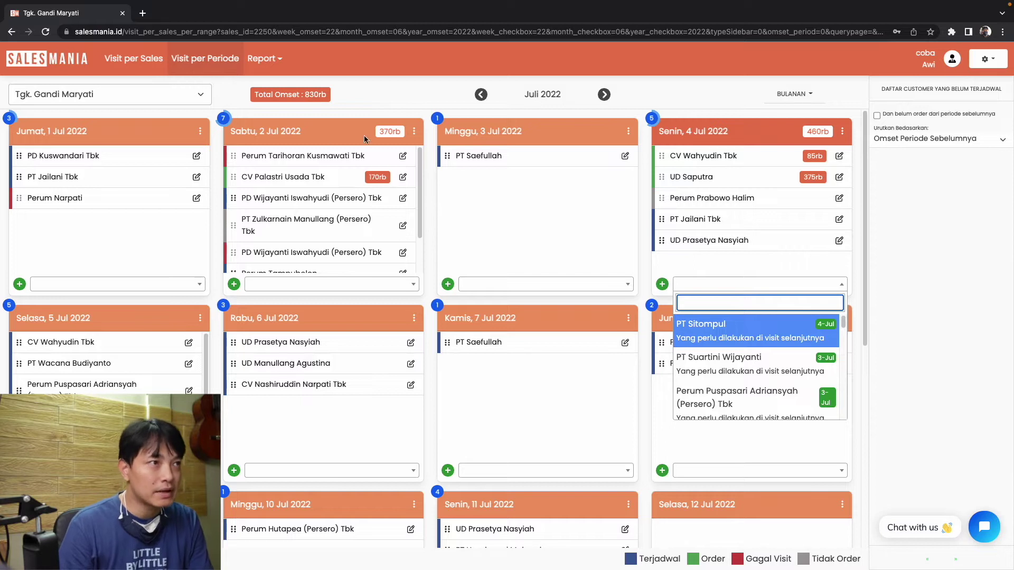
# Change the schedule range to two weeks (2 Mingguan).
pyautogui.click(812, 94)
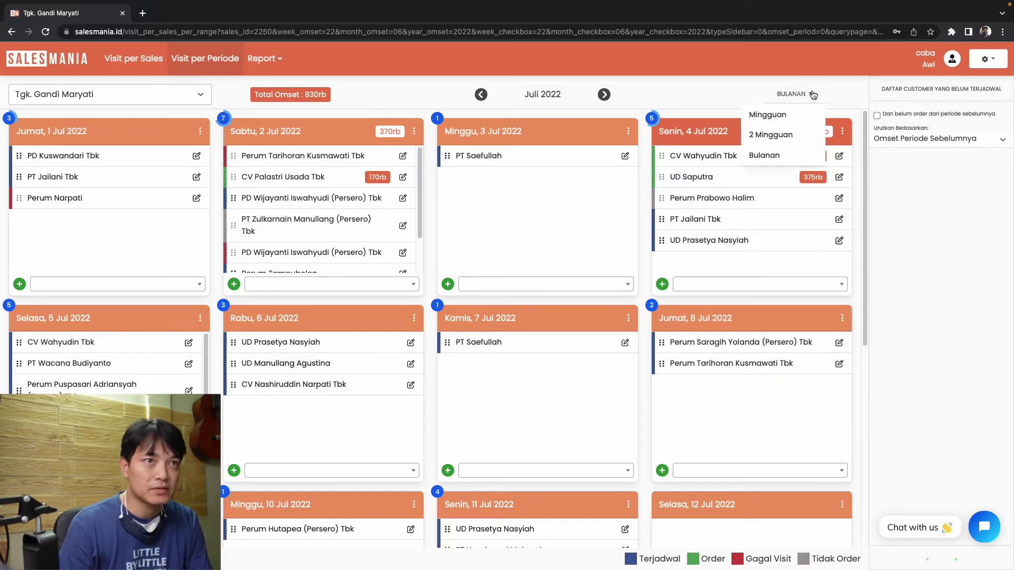
pyautogui.click(768, 135)
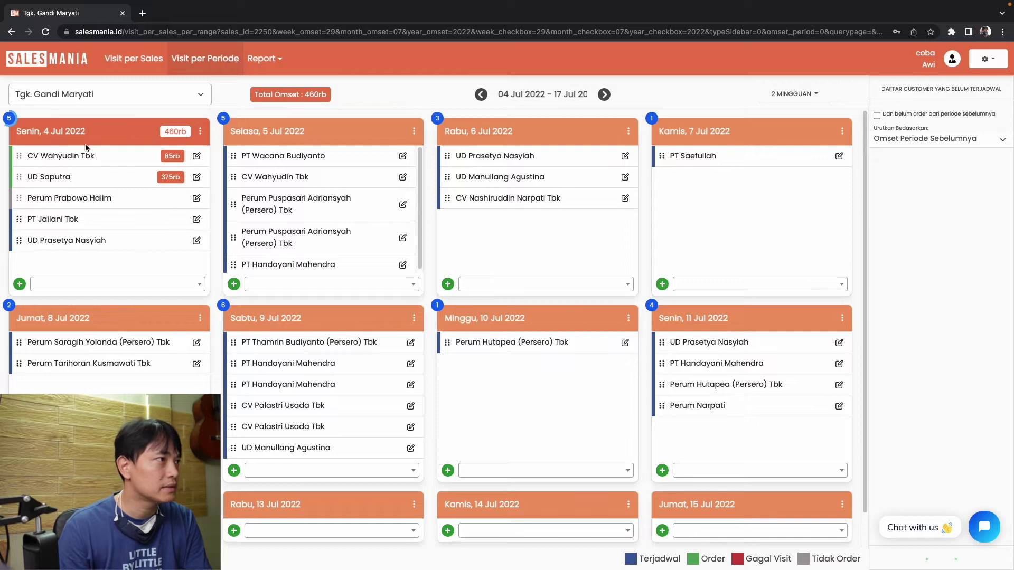
pyautogui.click(200, 131)
pyautogui.click(161, 211)
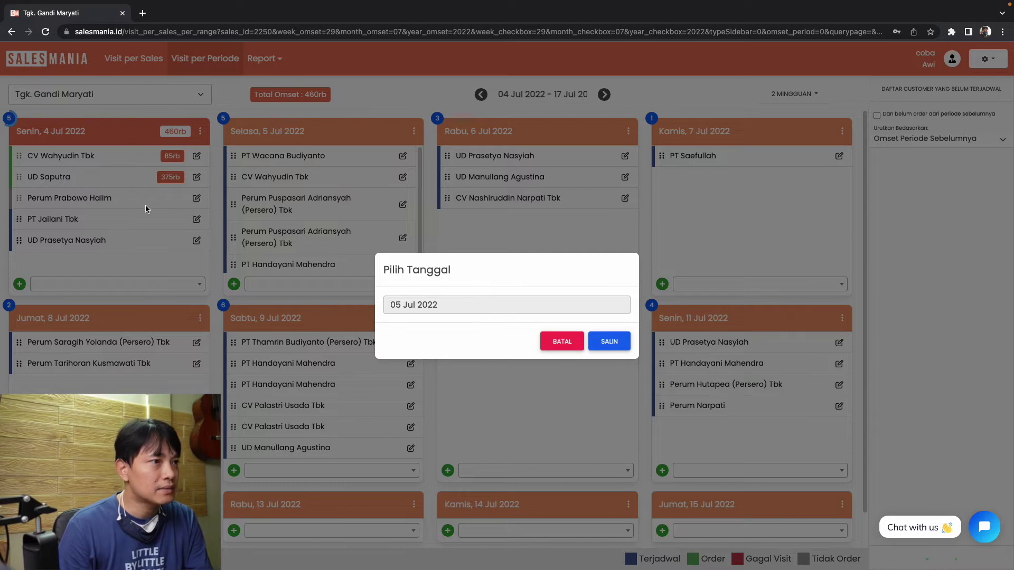
pyautogui.click(506, 304)
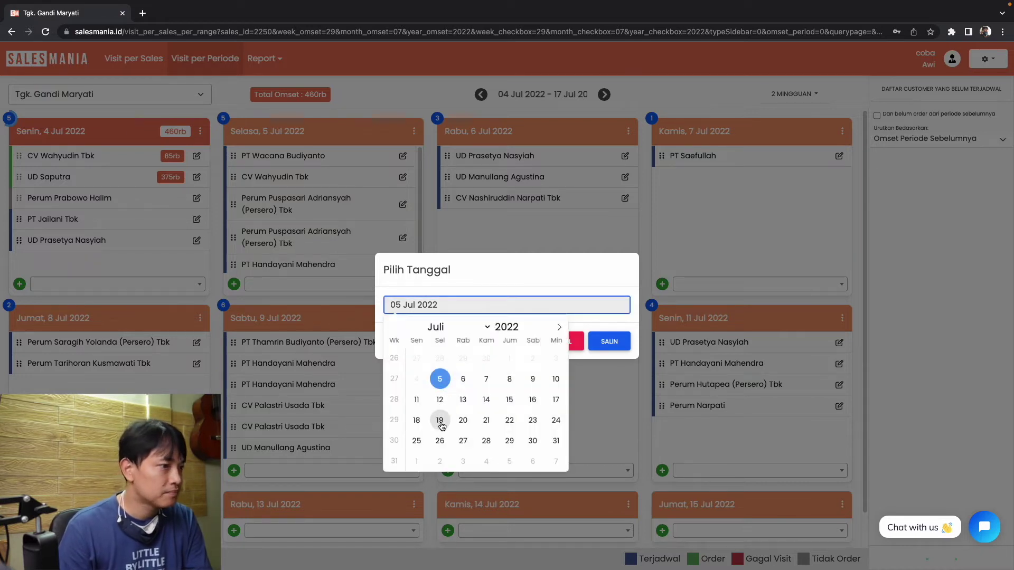
pyautogui.click(612, 278)
pyautogui.click(562, 342)
# Check the following two-week schedule, 18 to 31 July 2022, and return to the 4 to 17 July period.
pyautogui.scroll(-2, 807, 338)
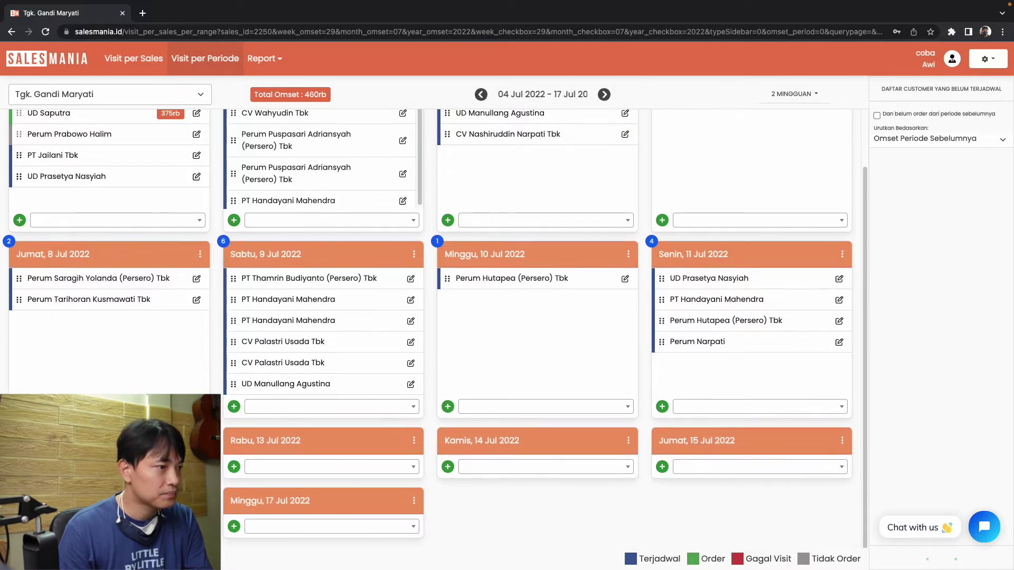
pyautogui.scroll(2, 516, 186)
pyautogui.click(603, 98)
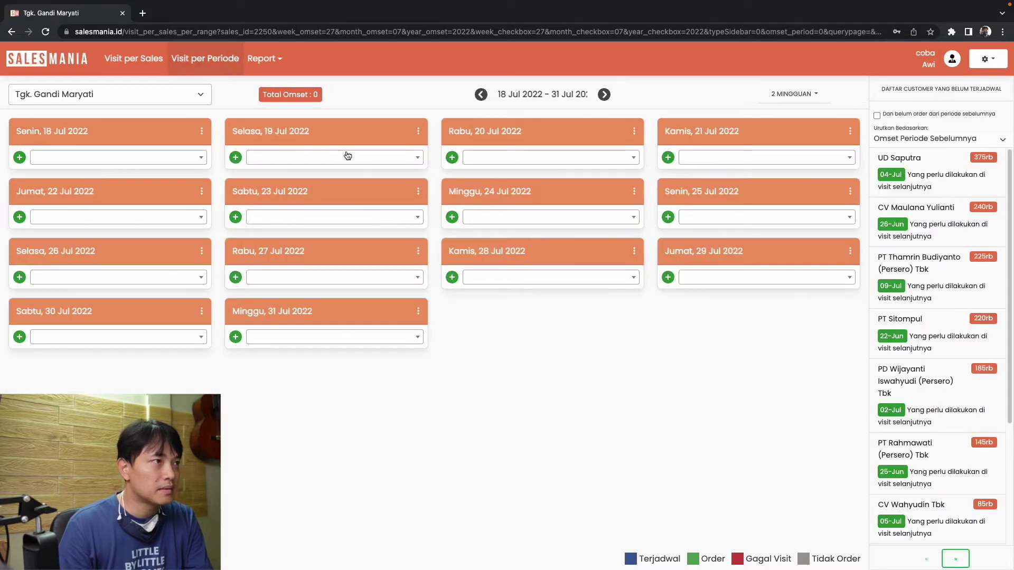
pyautogui.click(481, 95)
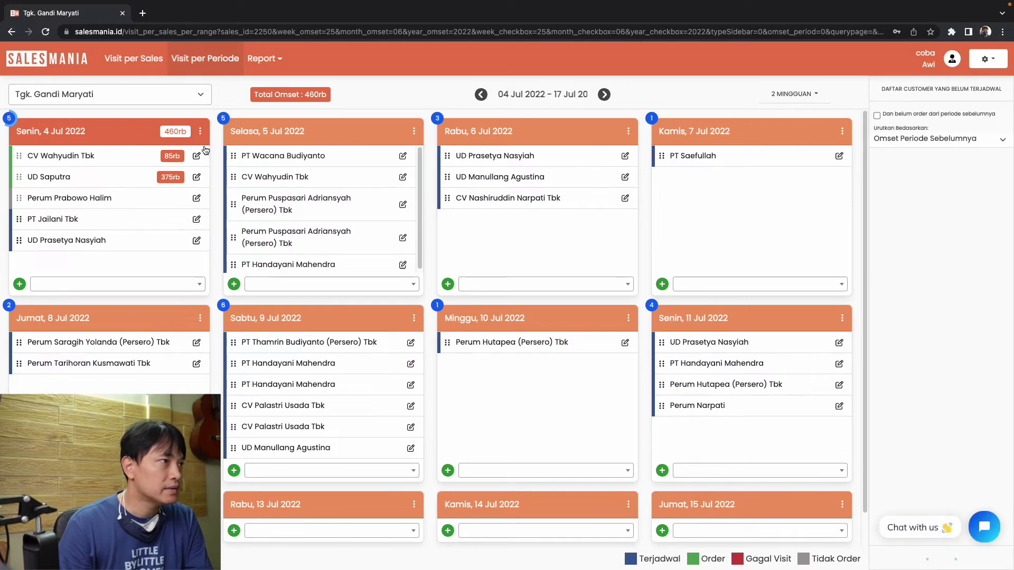
# Copy all visits of Monday, 4 July to 19 July 2022 and check the copy in the following two-week period.
pyautogui.click(202, 132)
pyautogui.click(181, 210)
pyautogui.click(535, 310)
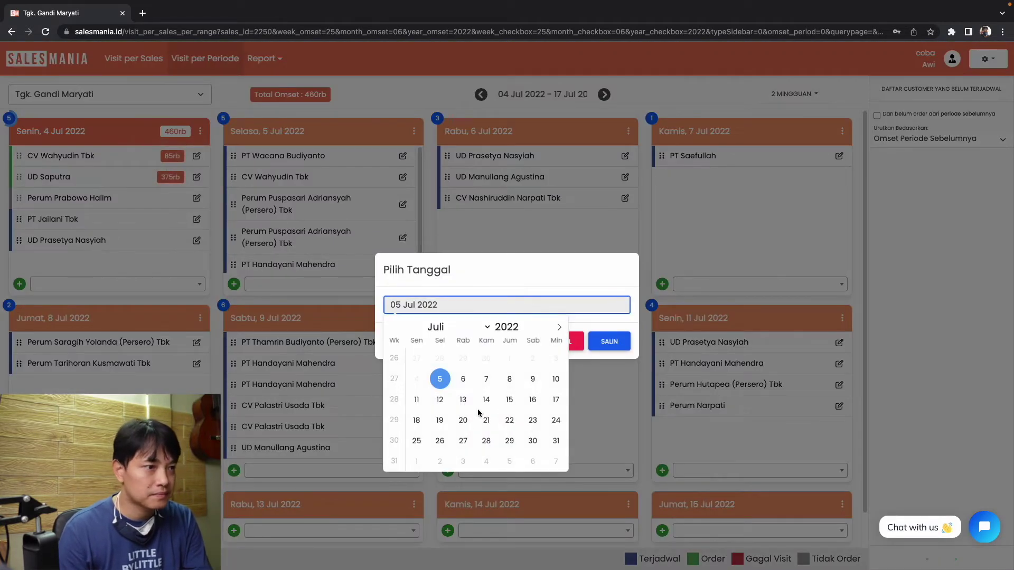
pyautogui.click(440, 417)
pyautogui.click(609, 341)
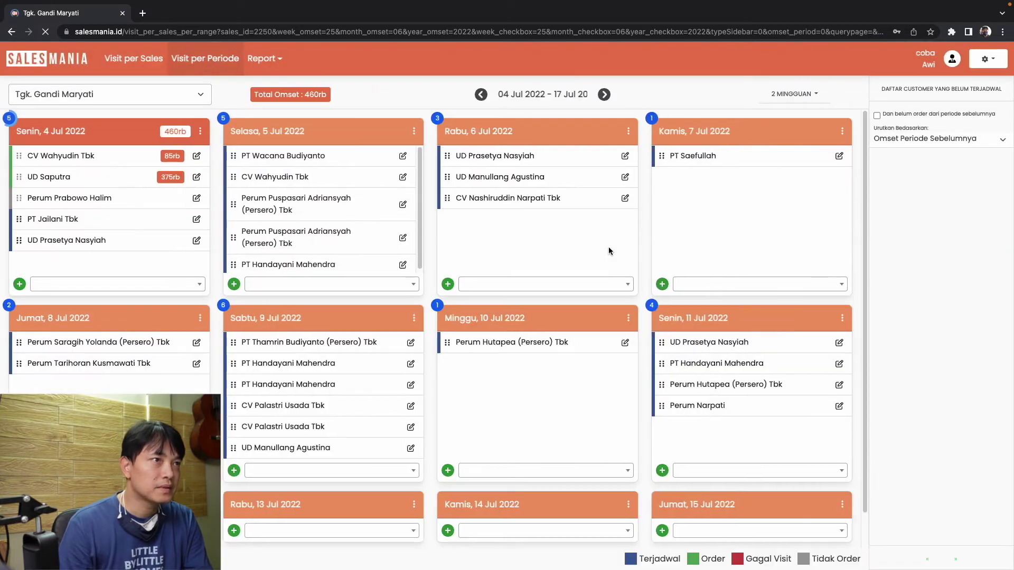
pyautogui.click(604, 95)
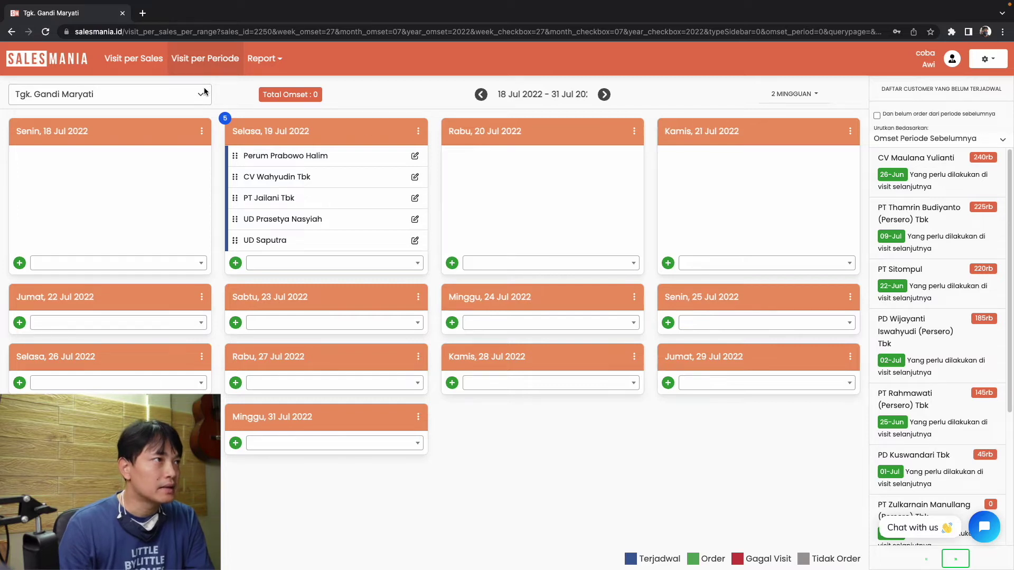
# Return to the 4 to 17 July period and add the note "area barat" to Tuesday, 5 July 2022.
pyautogui.click(481, 94)
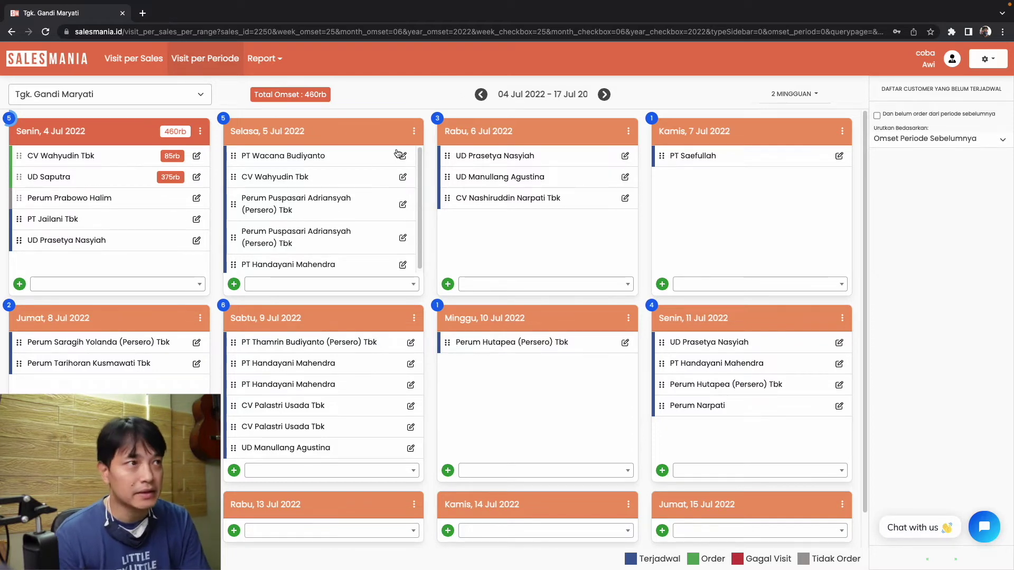
pyautogui.click(414, 131)
pyautogui.click(364, 188)
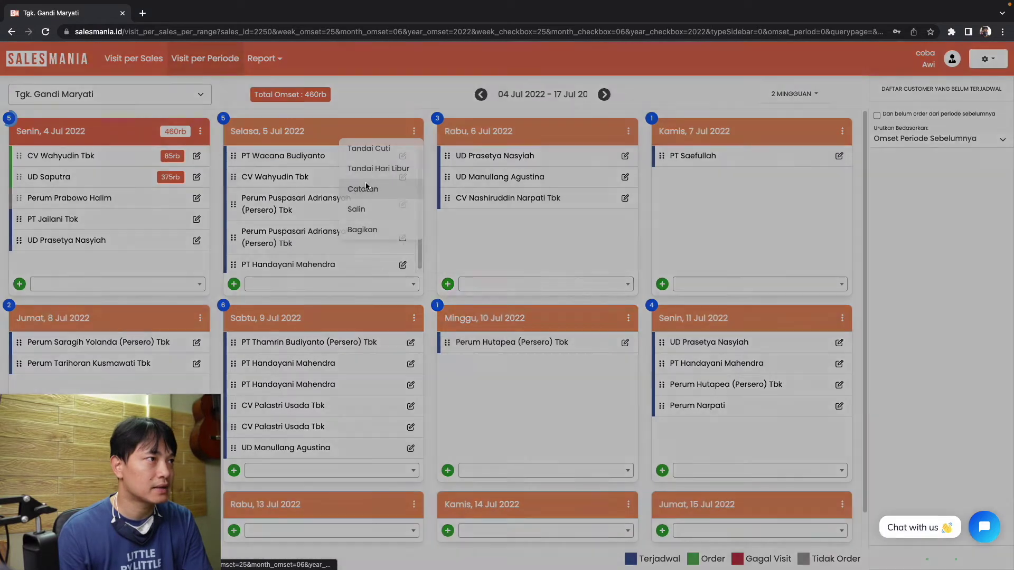
pyautogui.write('area barat')
pyautogui.click(606, 339)
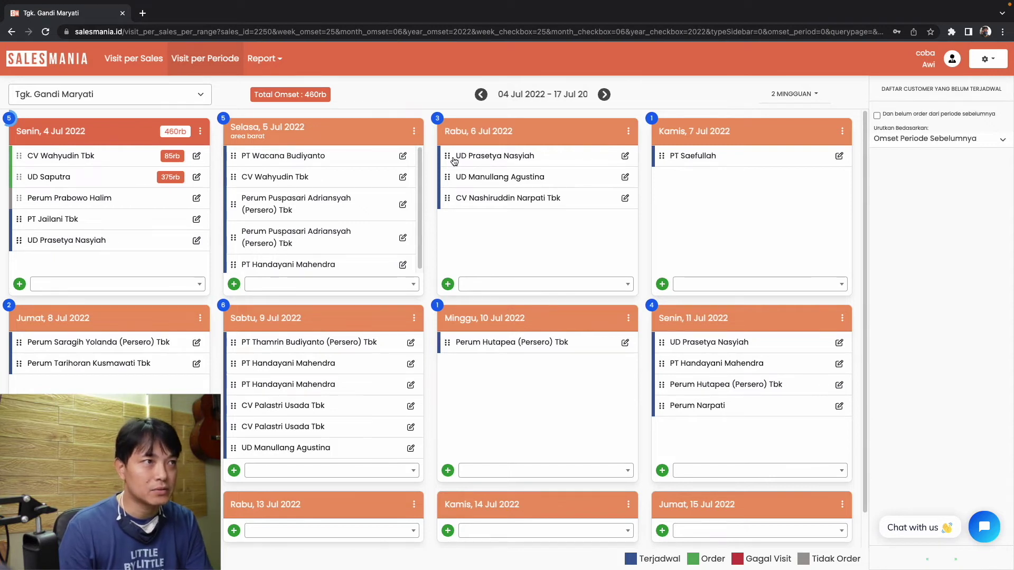
# Add the note "area tengah" to Wednesday, 6 July 2022.
pyautogui.click(633, 131)
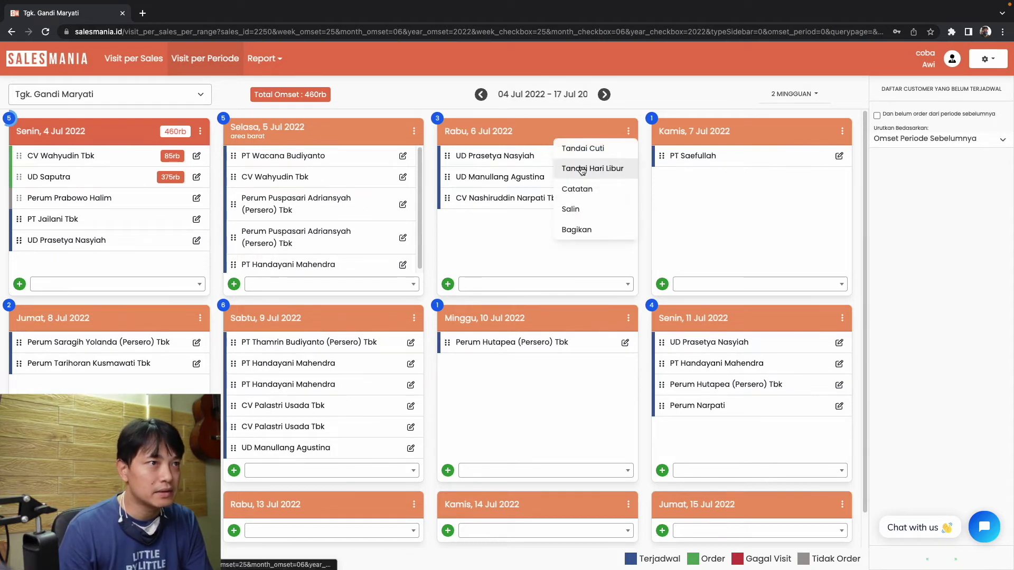
pyautogui.click(584, 189)
pyautogui.write('area tenga')
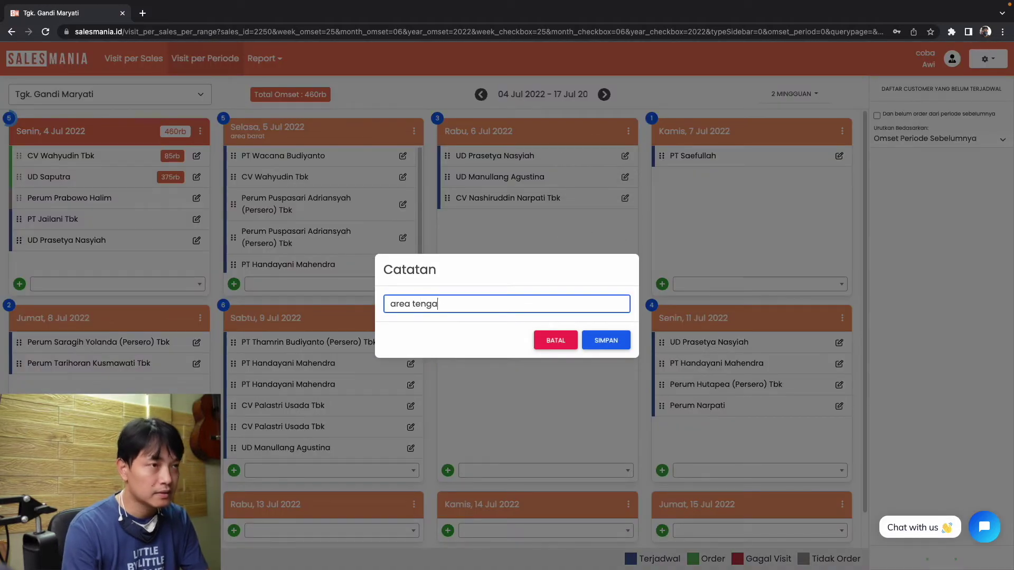
pyautogui.write('h')
pyautogui.click(626, 339)
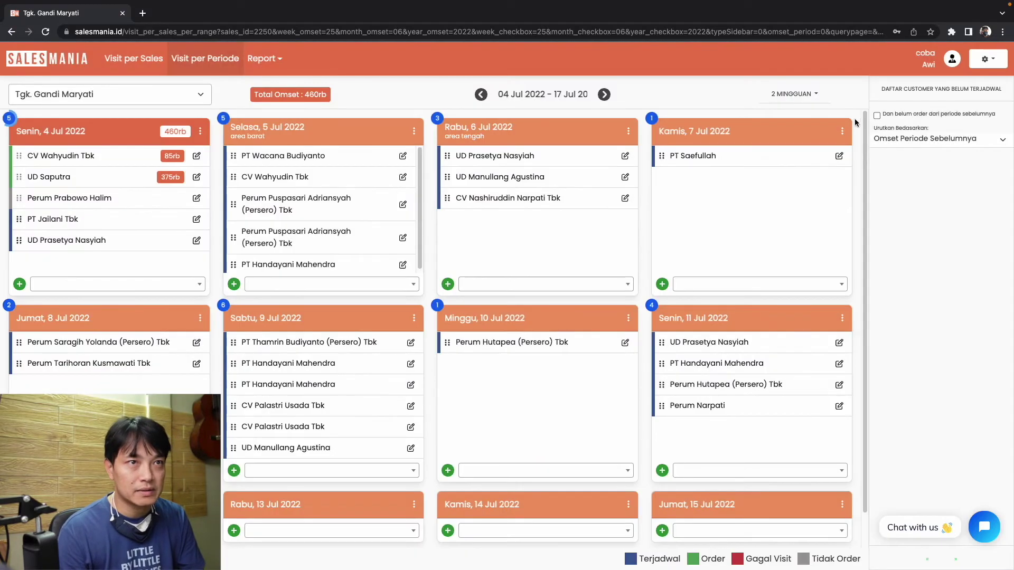
# Add the note "area timur" to Thursday, 7 July 2022.
pyautogui.click(842, 131)
pyautogui.click(805, 188)
pyautogui.write('a')
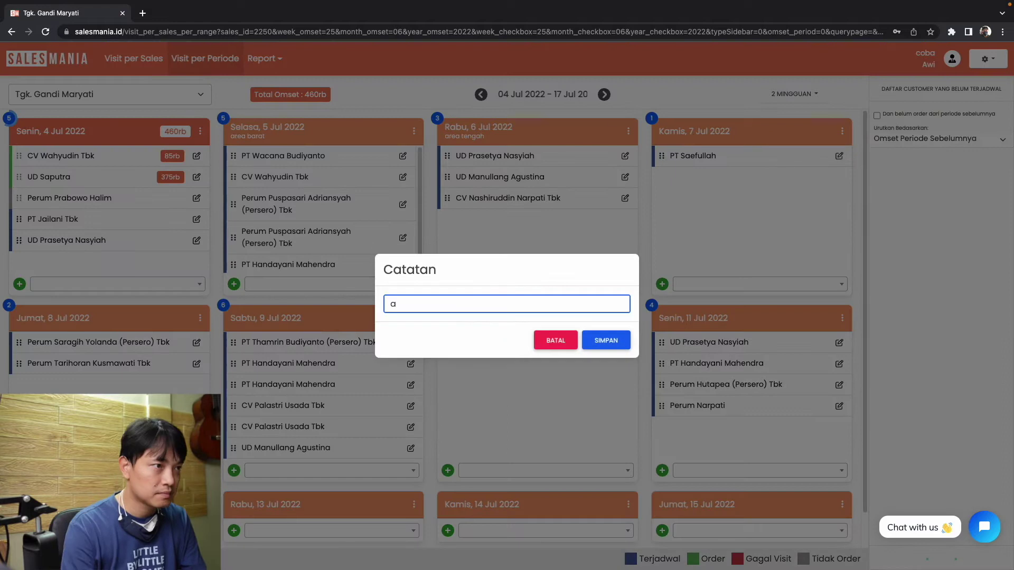
pyautogui.write('rea timur')
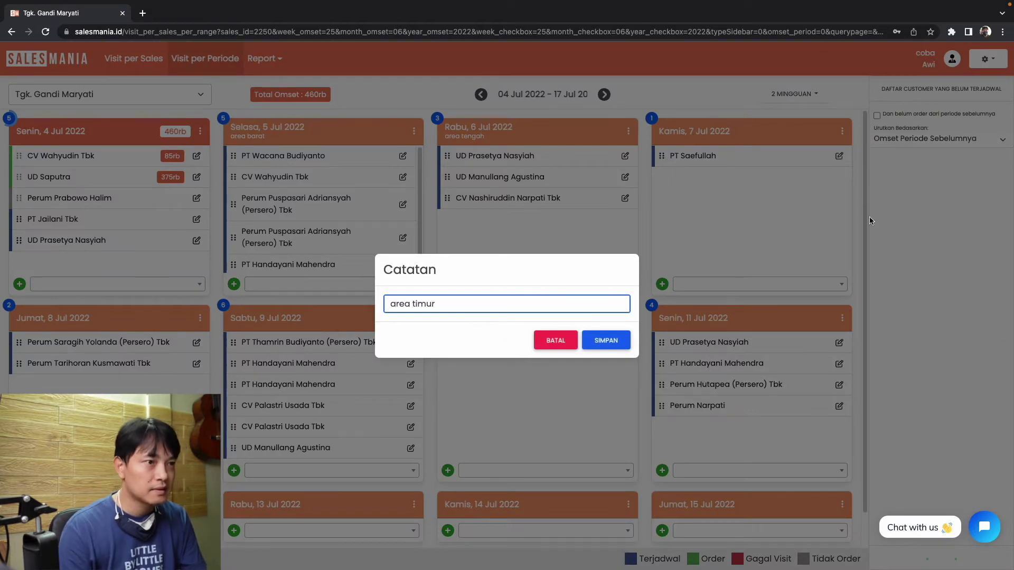
pyautogui.click(606, 340)
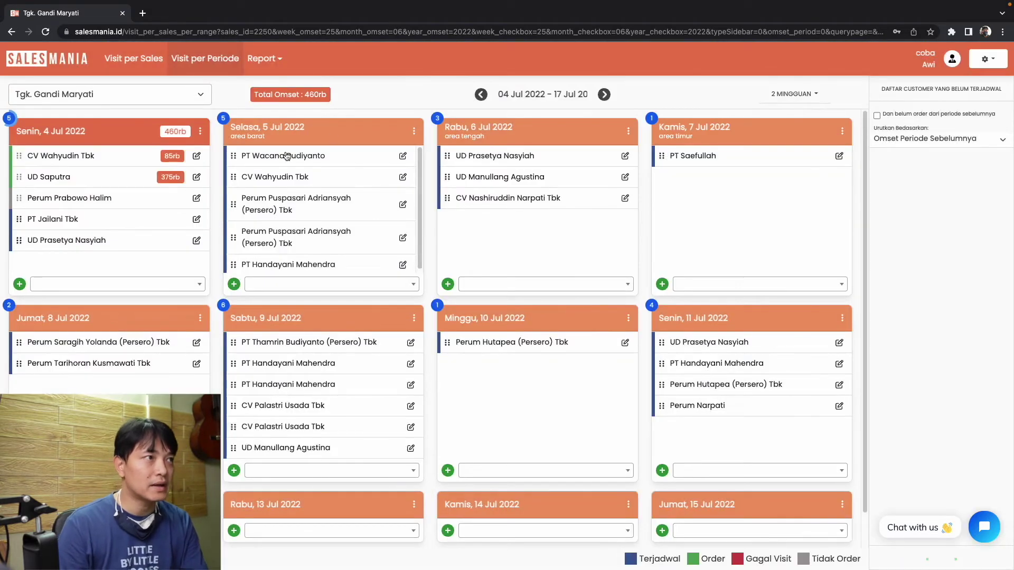
# Copy all visits of Tuesday, 5 July 2022 to 20 July 2022.
pyautogui.click(414, 131)
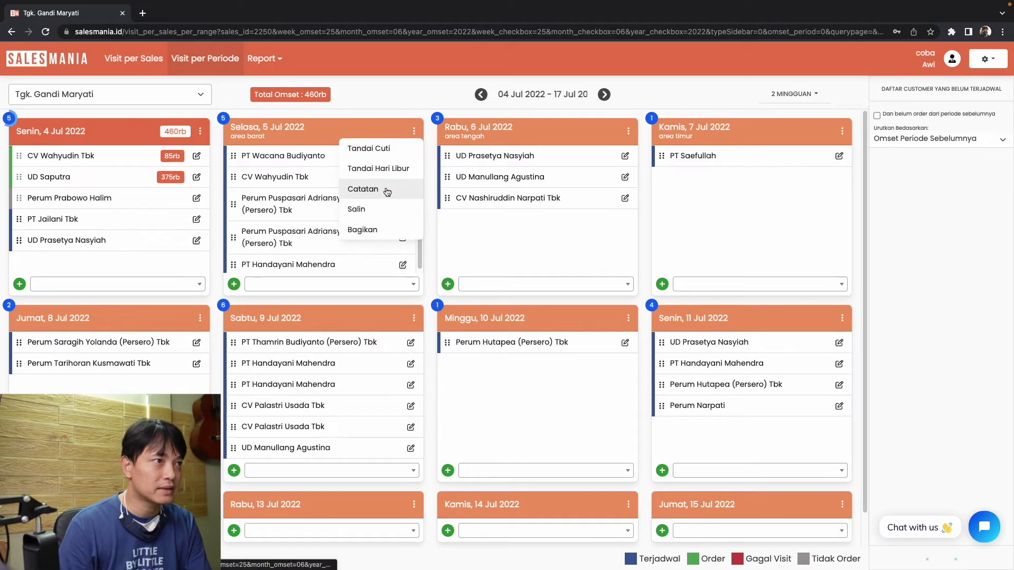
pyautogui.click(381, 211)
pyautogui.click(580, 304)
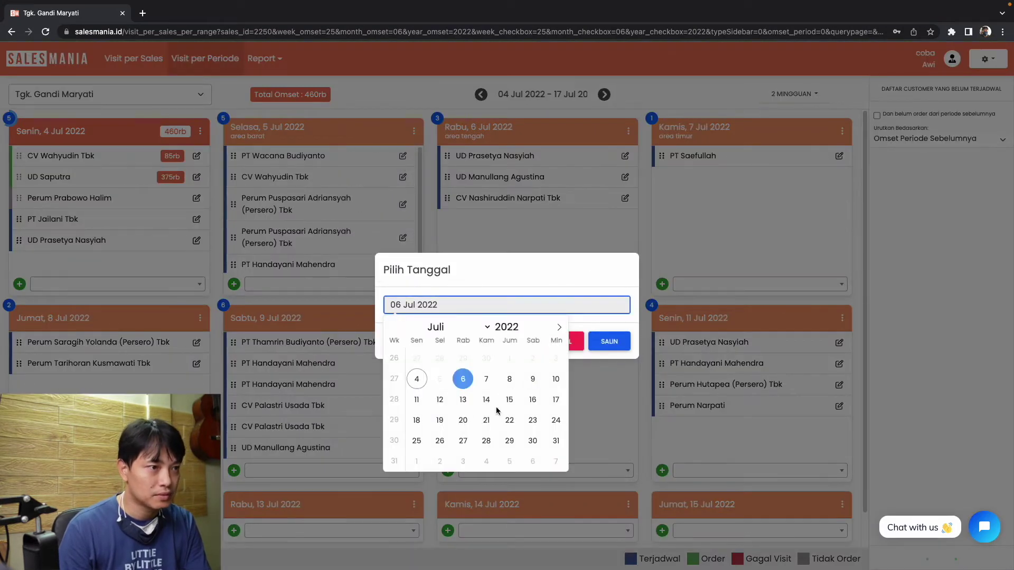
pyautogui.click(463, 420)
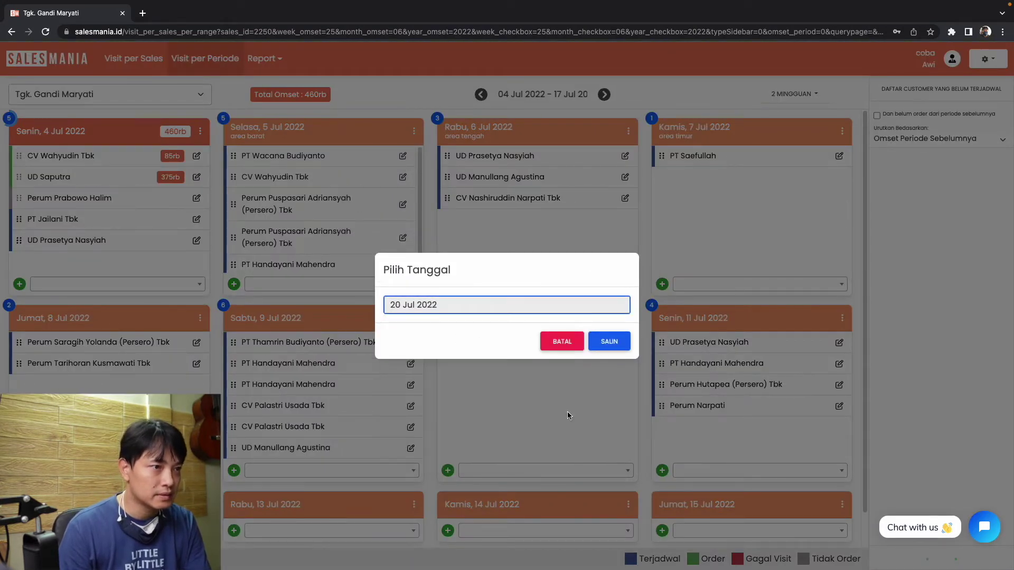
pyautogui.click(609, 341)
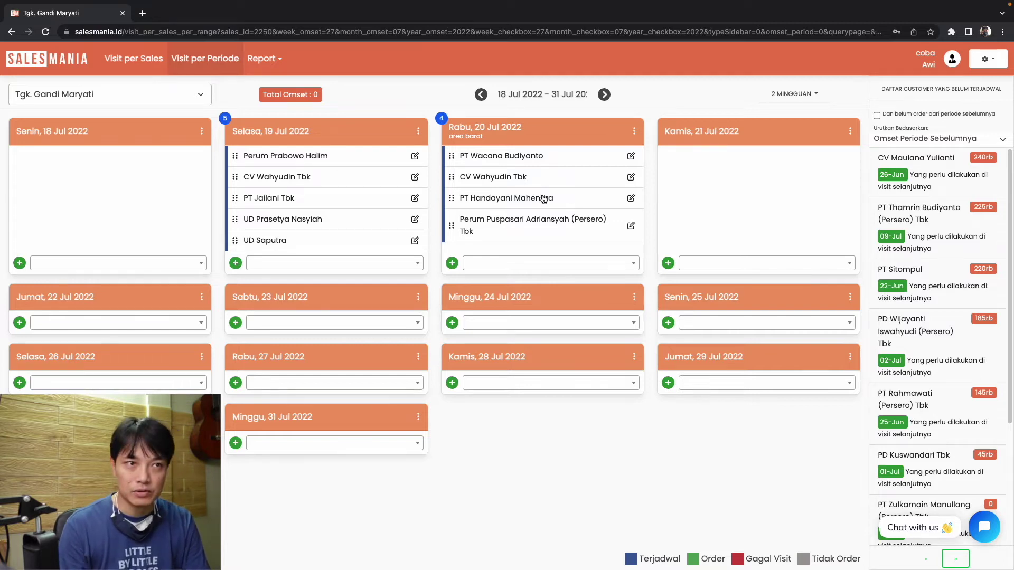
pyautogui.click(804, 266)
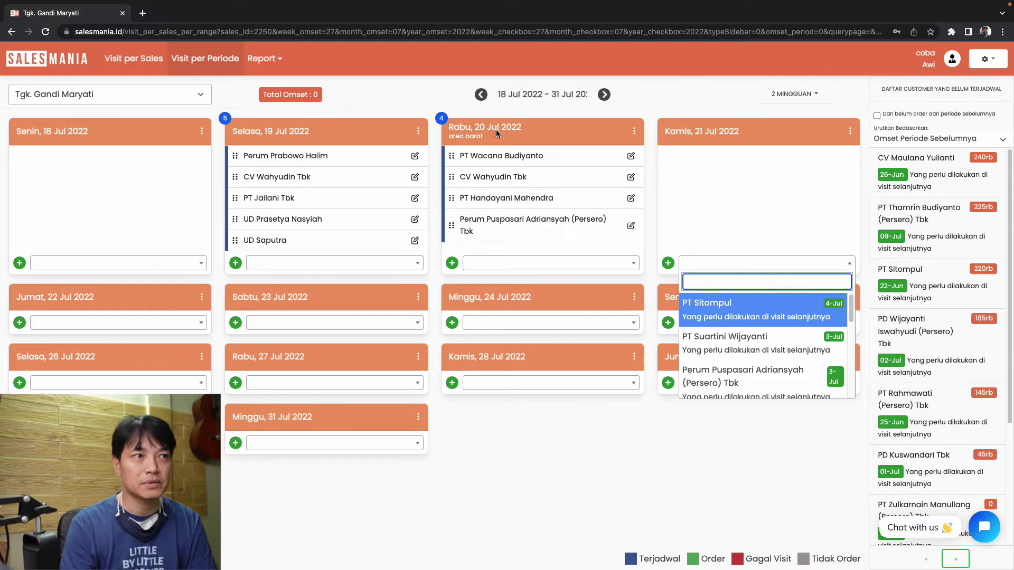
pyautogui.click(625, 262)
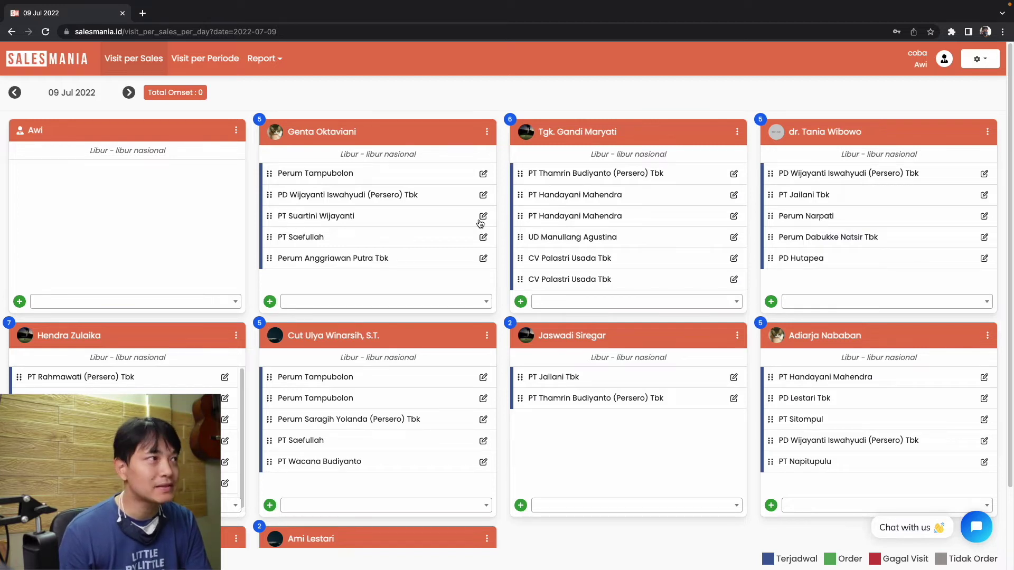
# For 4 July 2022, schedule Perum Puspasari Adriansyah, Perum Saragih Yolanda, PT Sitompul and PD Kuswandari as visits of the first salesperson.
pyautogui.click(97, 93)
pyautogui.click(68, 167)
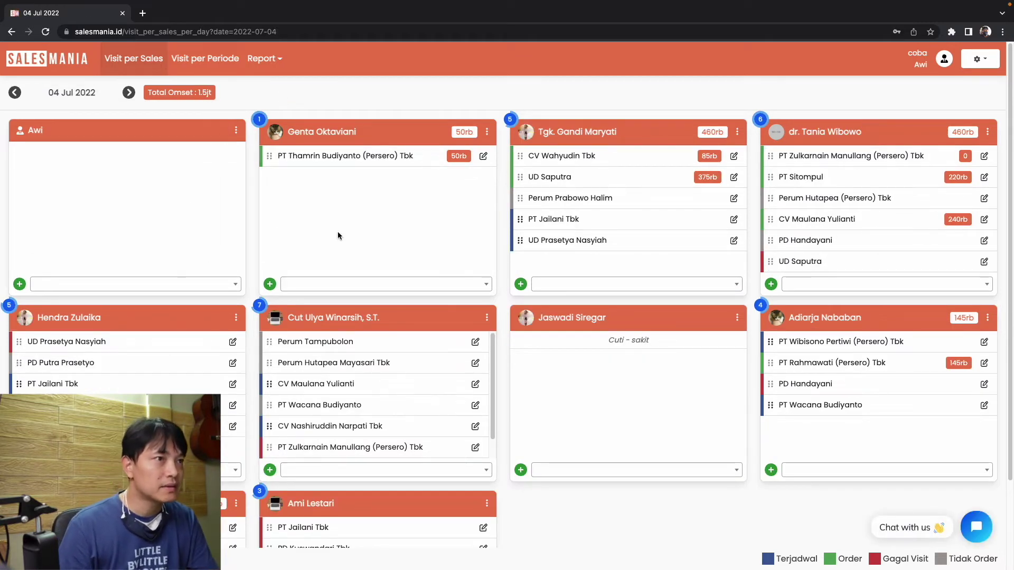
pyautogui.click(200, 284)
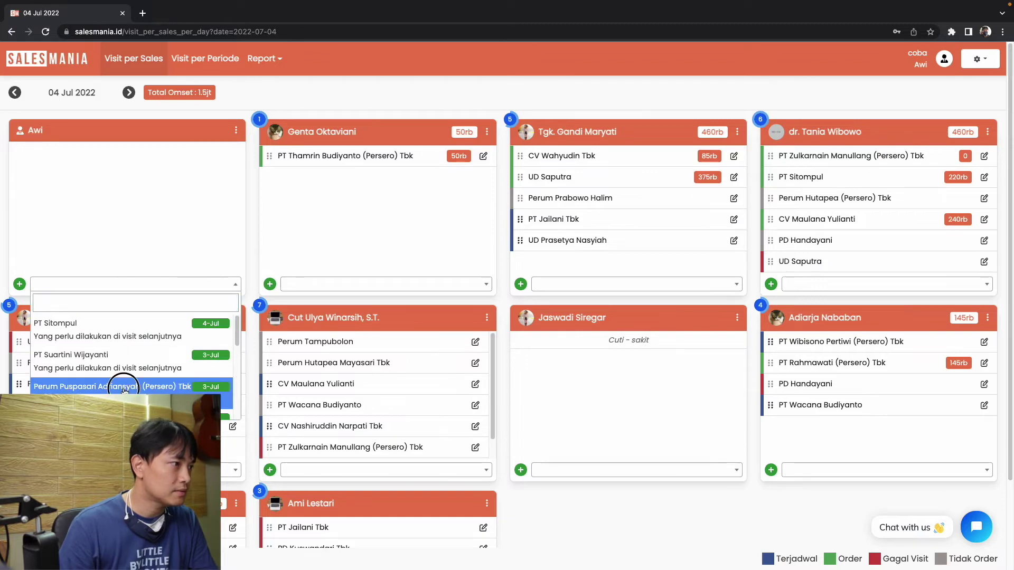
pyautogui.click(130, 386)
pyautogui.scroll(-5, 153, 376)
pyautogui.scroll(-2, 137, 376)
pyautogui.click(113, 383)
pyautogui.scroll(-1, 112, 386)
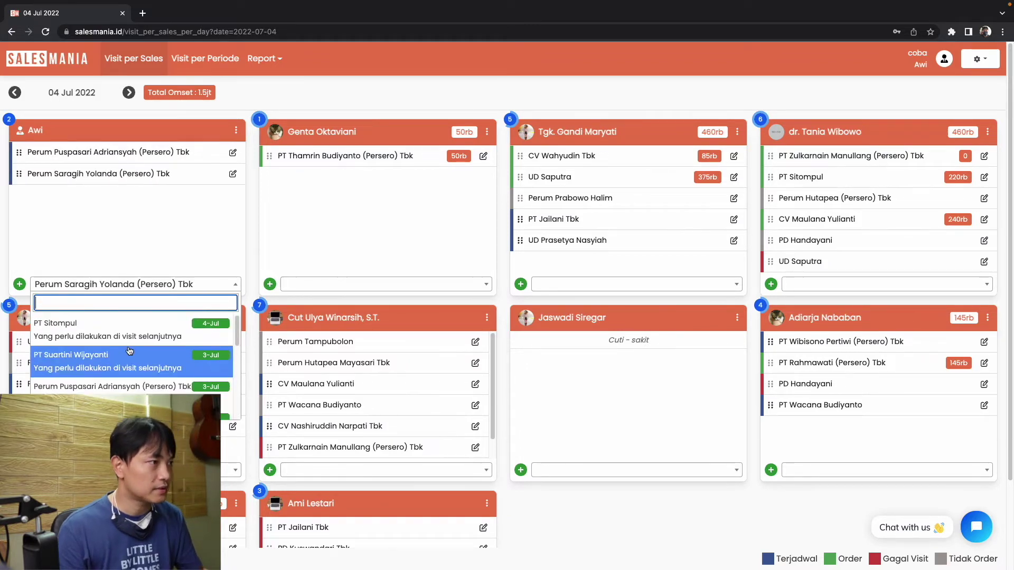
pyautogui.click(79, 323)
pyautogui.click(79, 345)
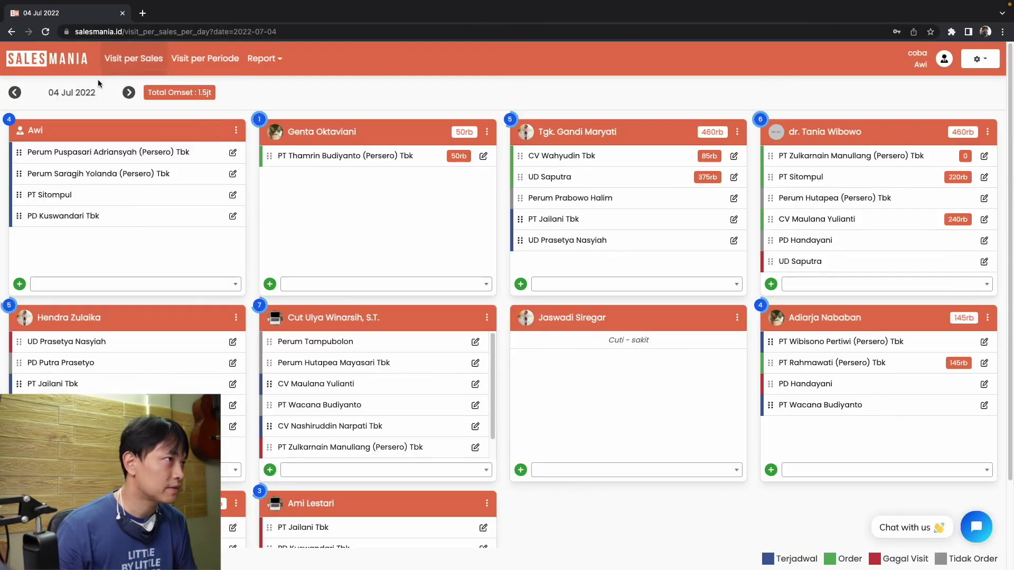
pyautogui.click(142, 57)
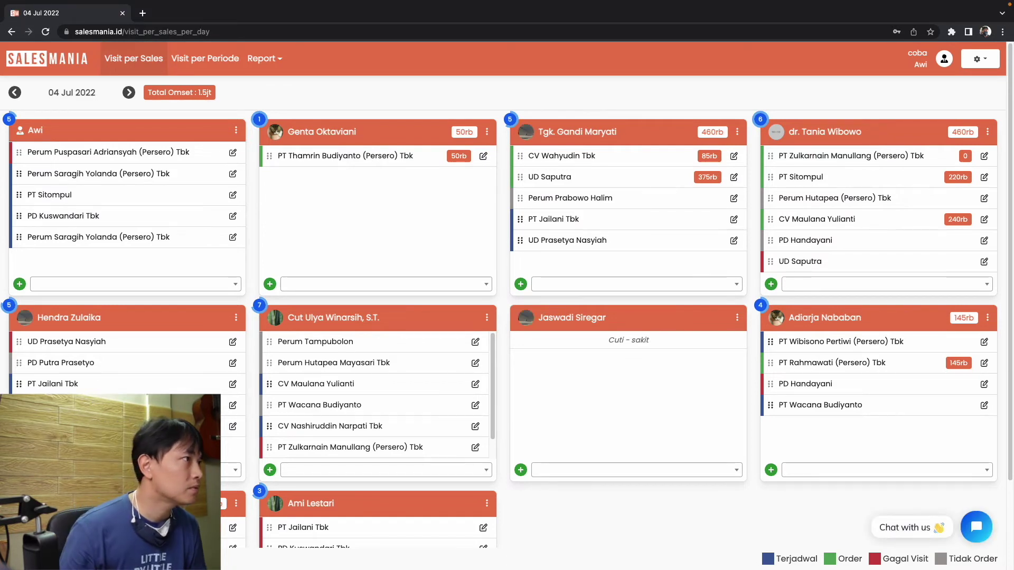
pyautogui.click(233, 154)
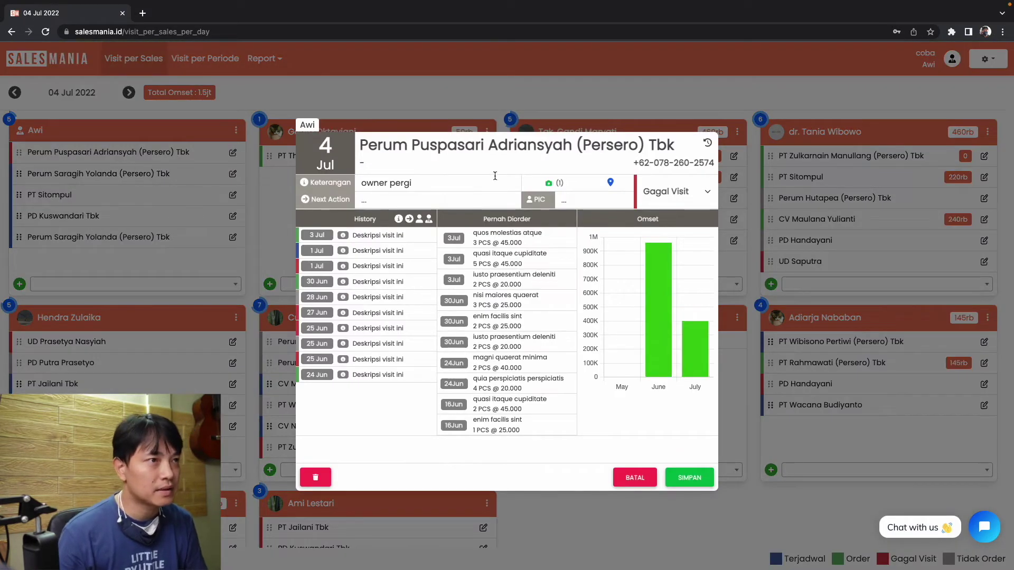
pyautogui.click(558, 183)
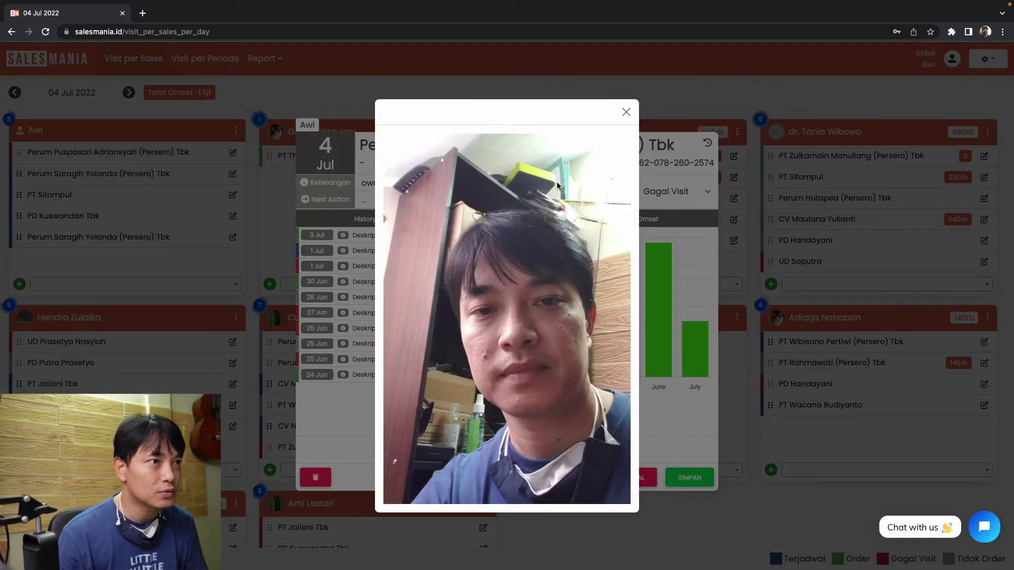
pyautogui.click(626, 113)
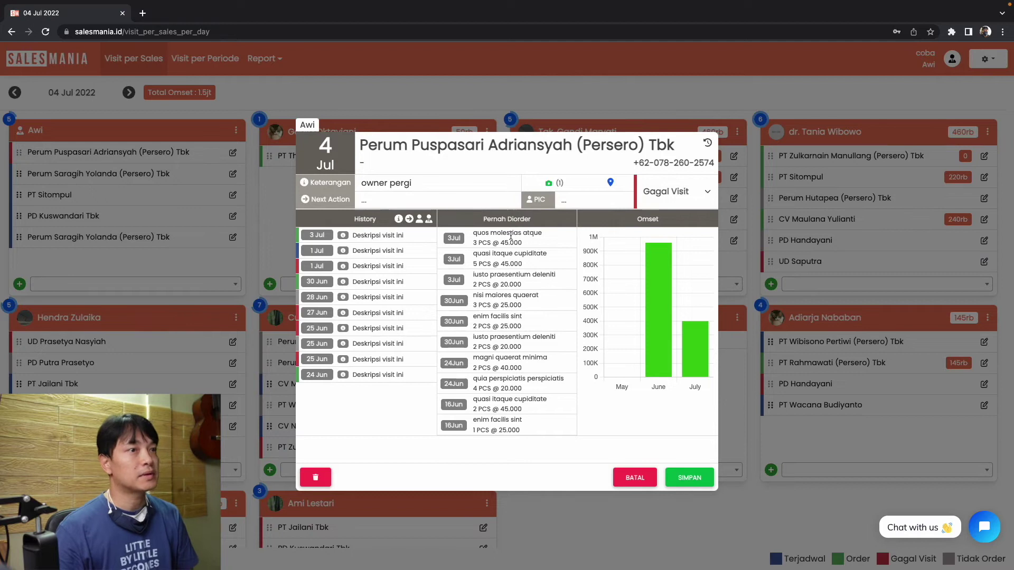
pyautogui.click(397, 200)
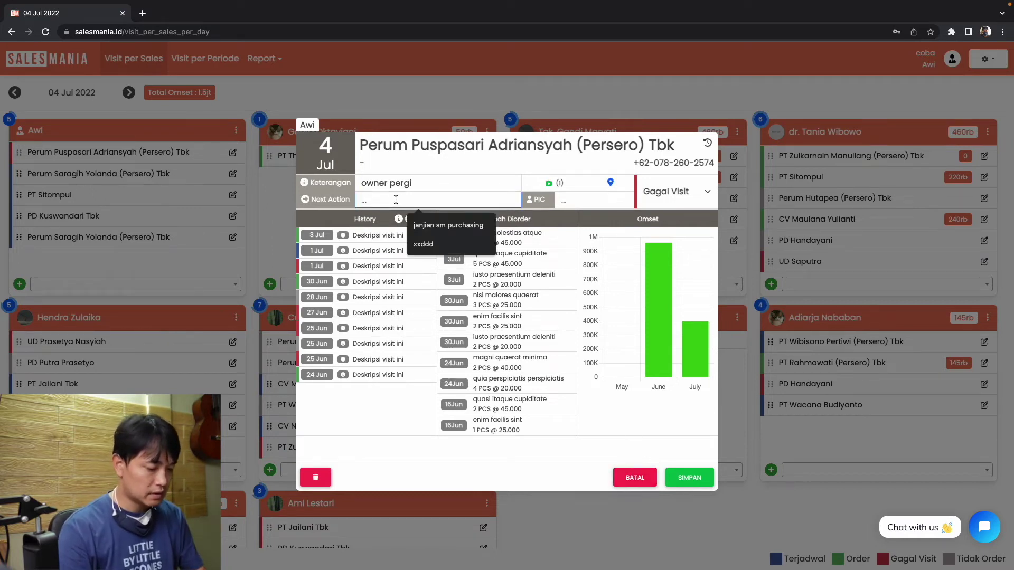
pyautogui.write('visit lg tanggal 11')
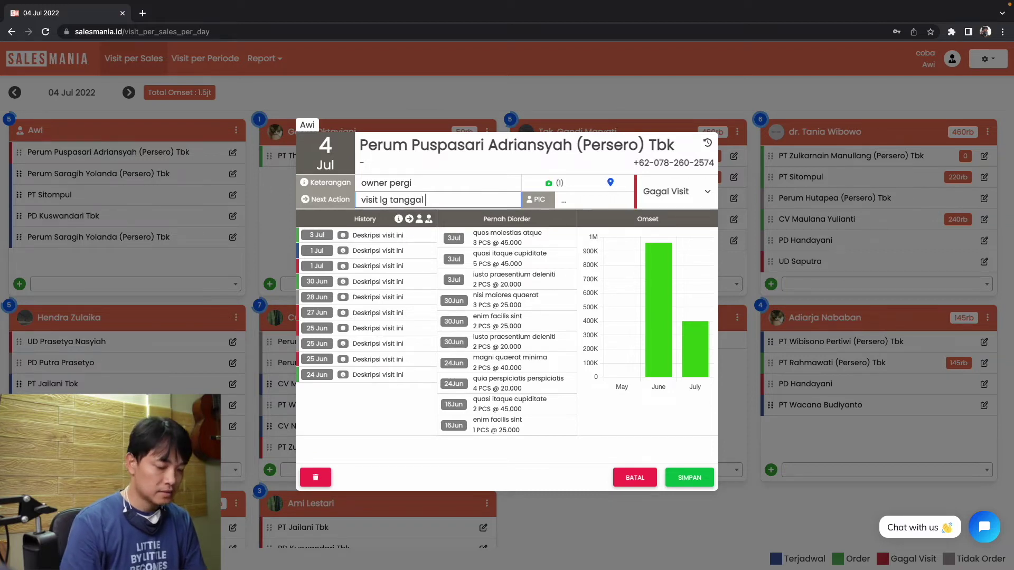
pyautogui.click(689, 477)
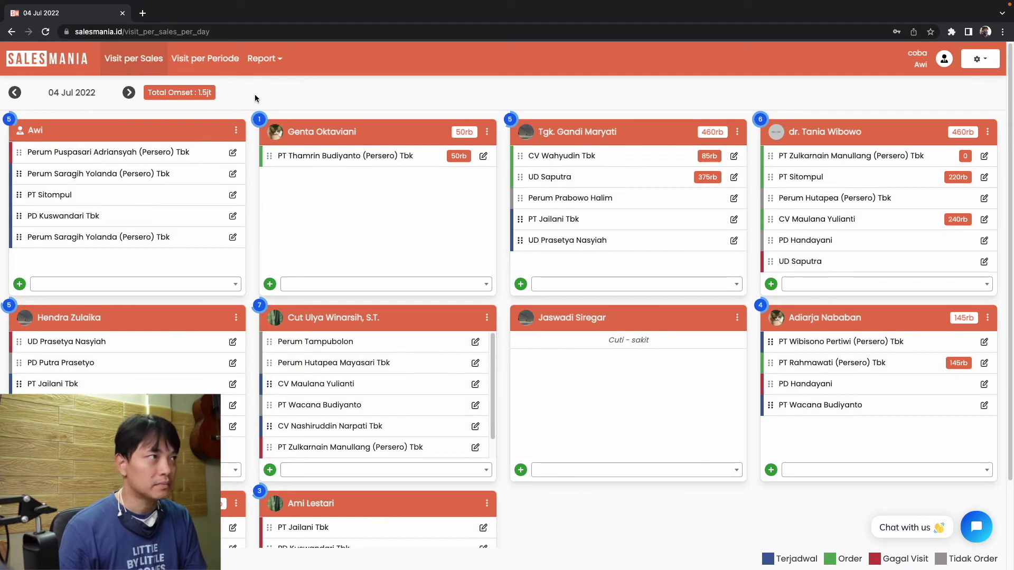
# Go to 11 July 2022 and add a Perum Puspasari Adriansyah (Persero) Tbk visit for the first salesperson.
pyautogui.click(129, 92)
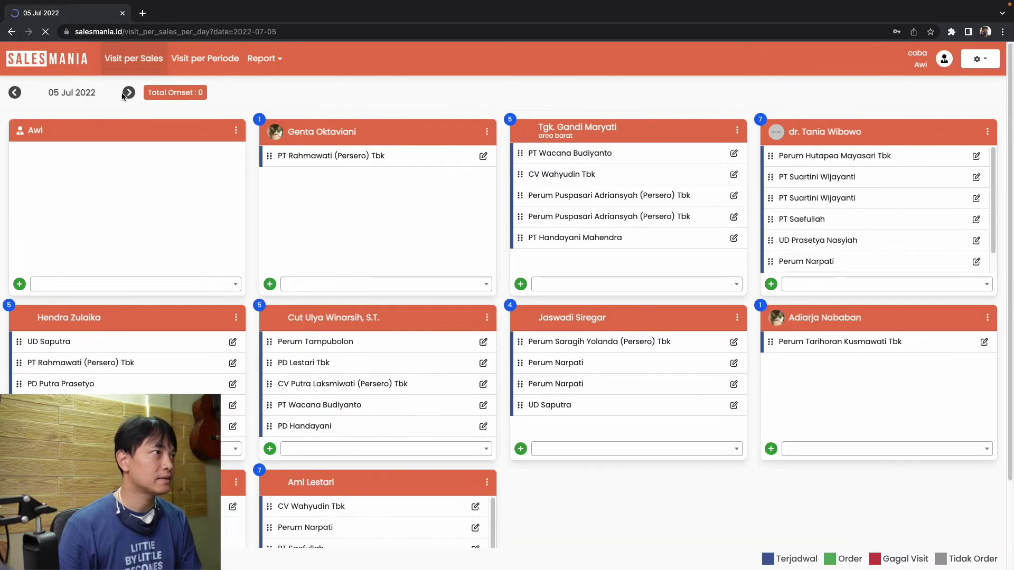
pyautogui.click(79, 93)
pyautogui.click(56, 185)
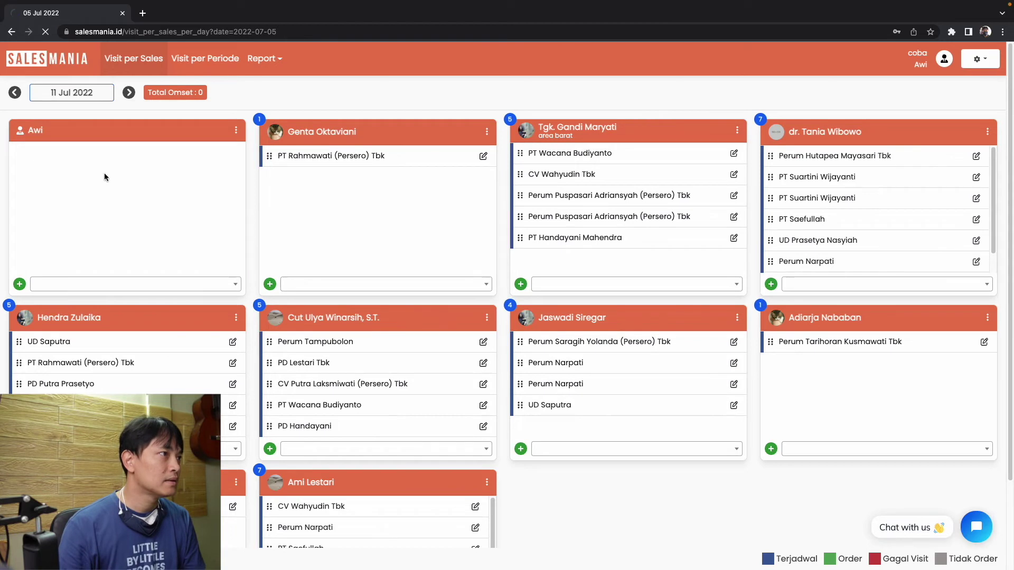
pyautogui.click(207, 284)
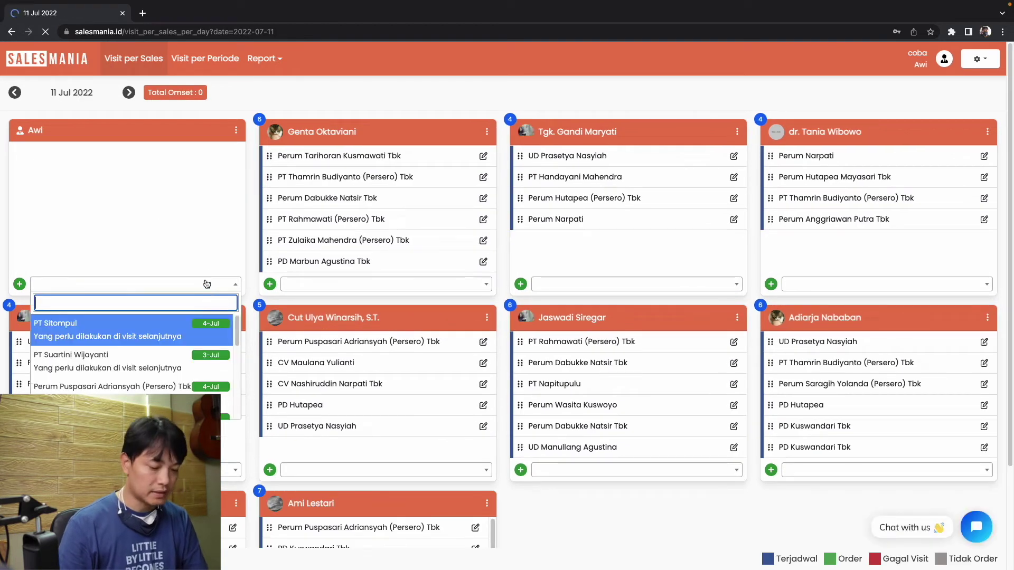
pyautogui.write('puspasa')
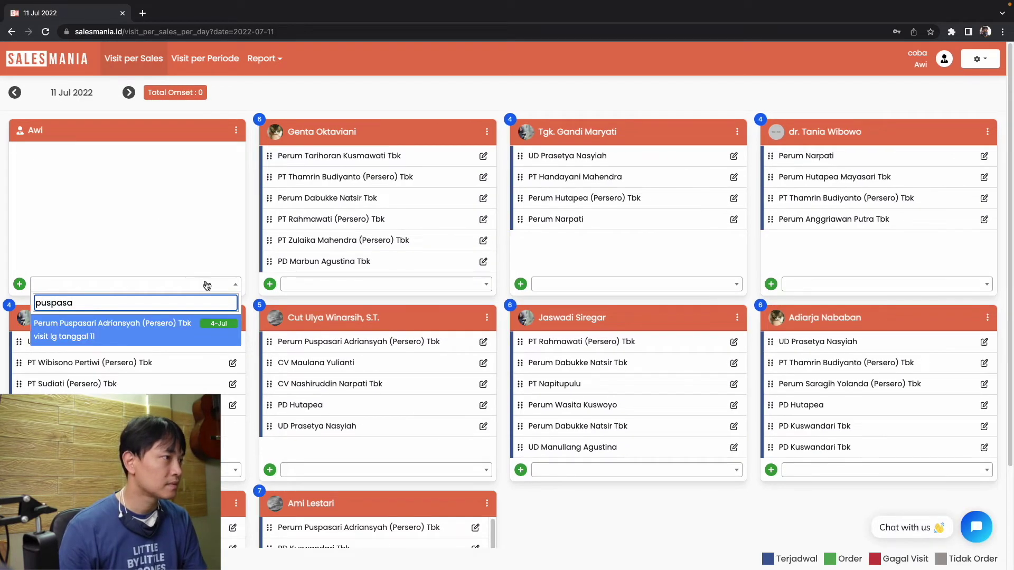
pyautogui.click(158, 327)
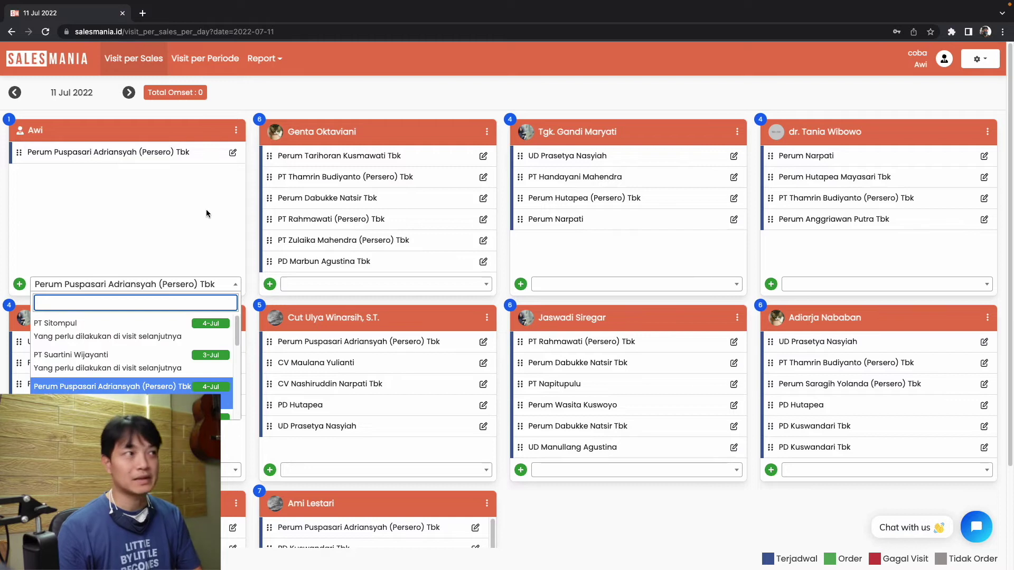
pyautogui.click(232, 153)
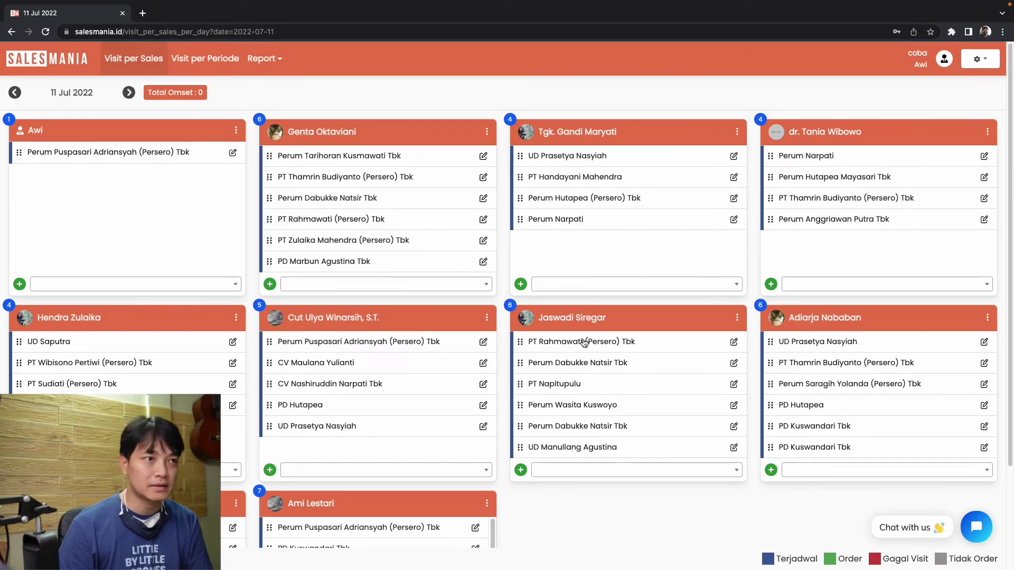
pyautogui.click(232, 155)
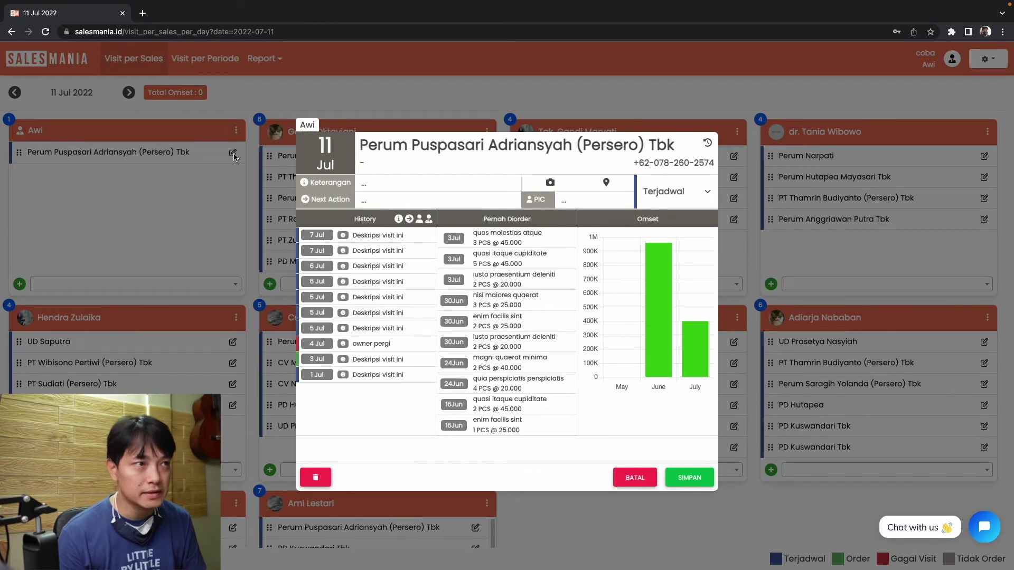
pyautogui.click(409, 219)
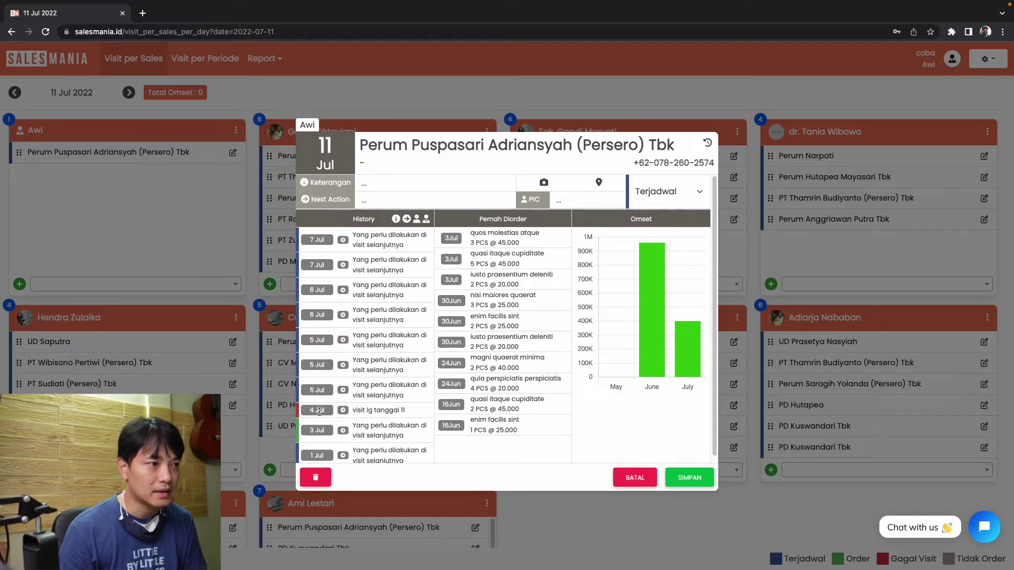
pyautogui.click(416, 218)
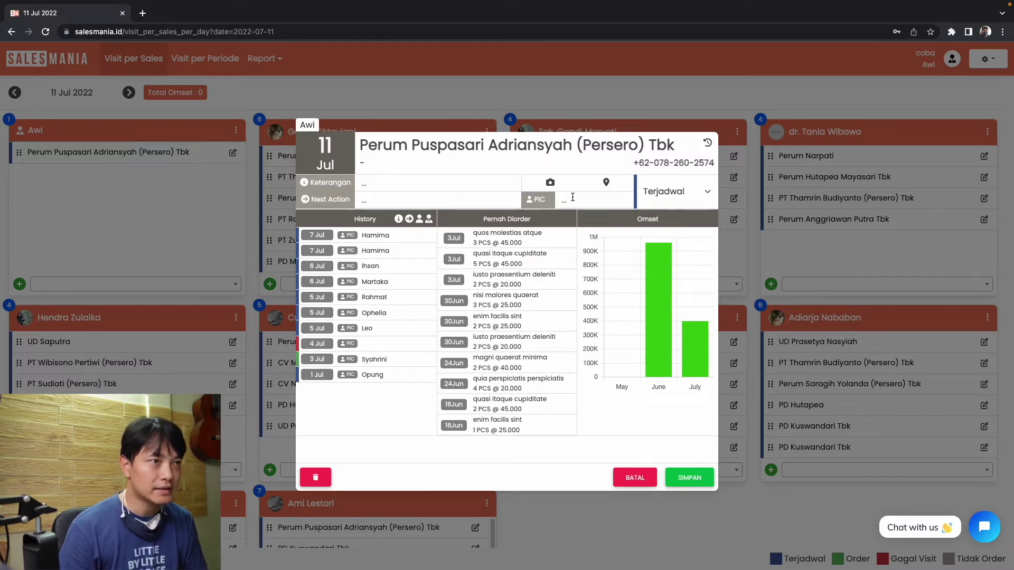
pyautogui.click(428, 219)
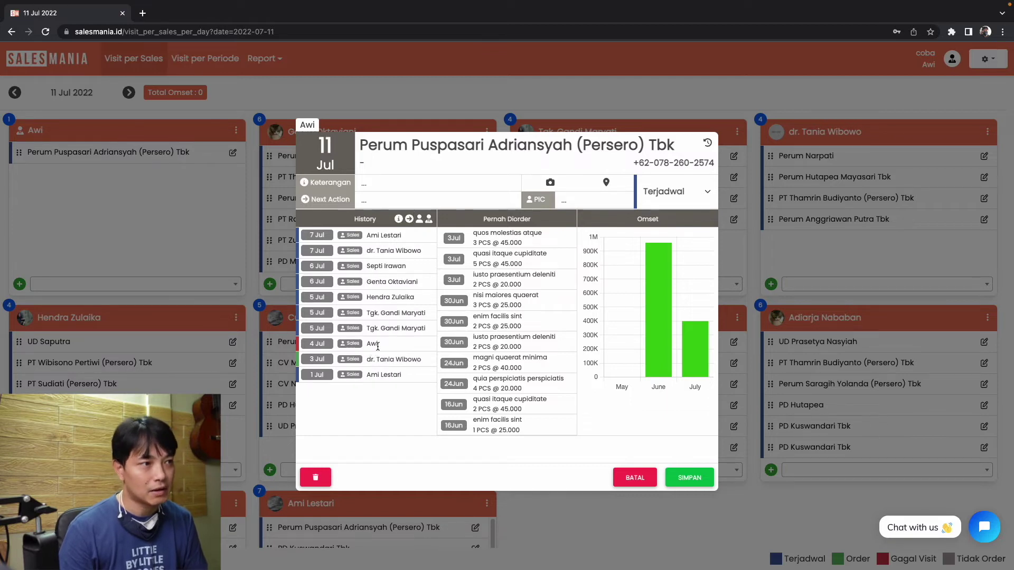
pyautogui.press('Escape')
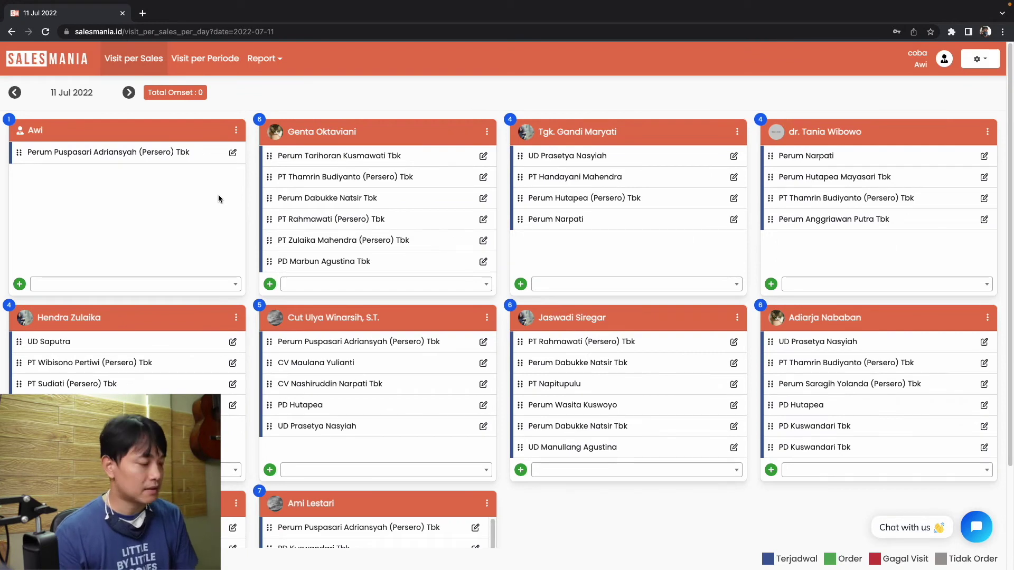
pyautogui.click(74, 92)
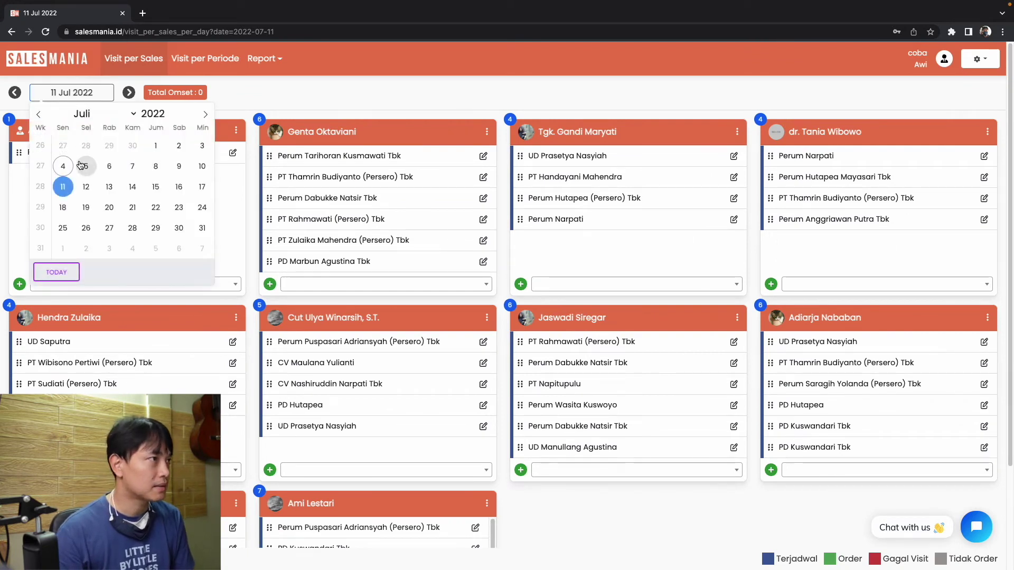
pyautogui.click(63, 166)
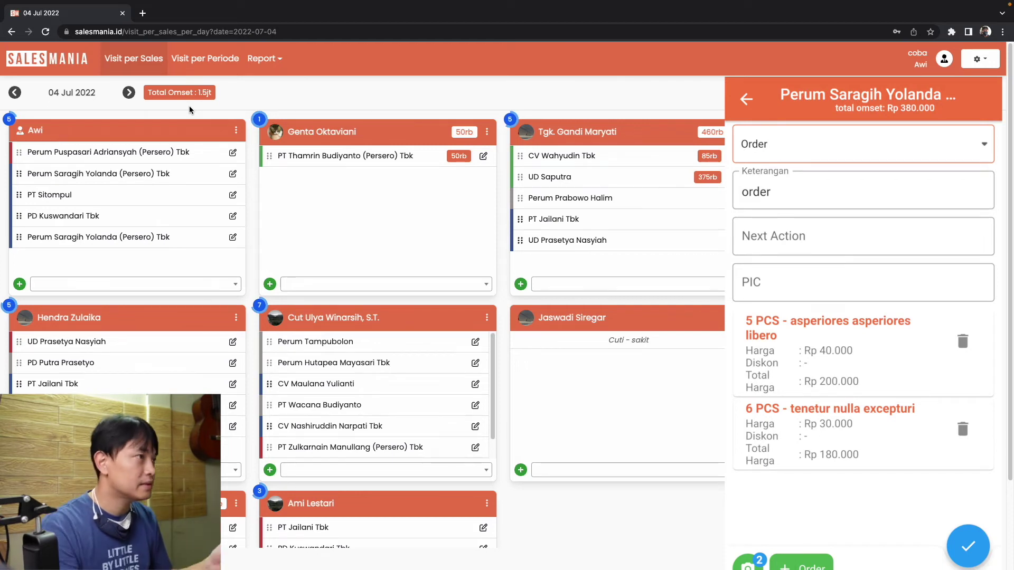
pyautogui.click(84, 94)
pyautogui.click(65, 165)
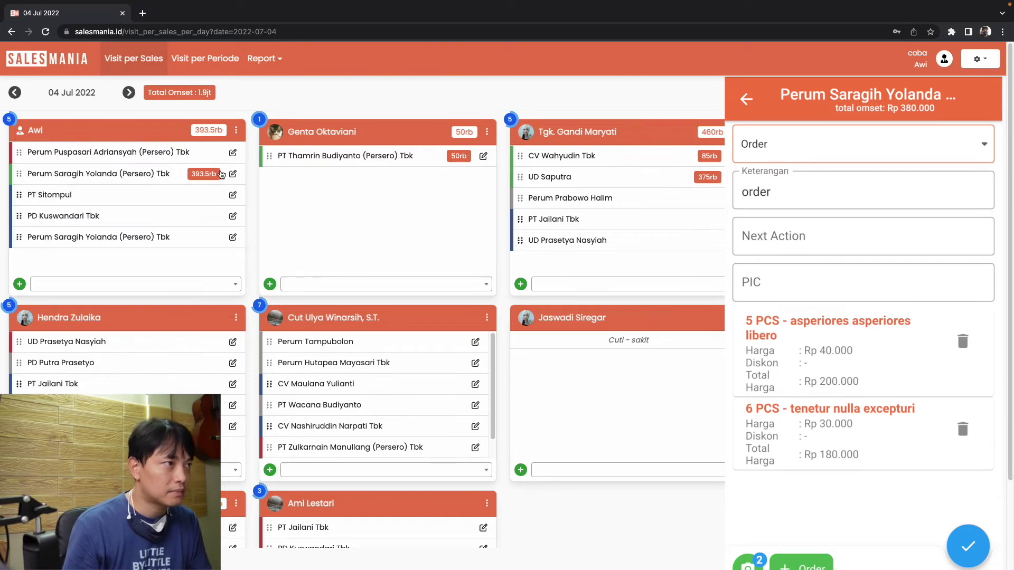
pyautogui.click(233, 174)
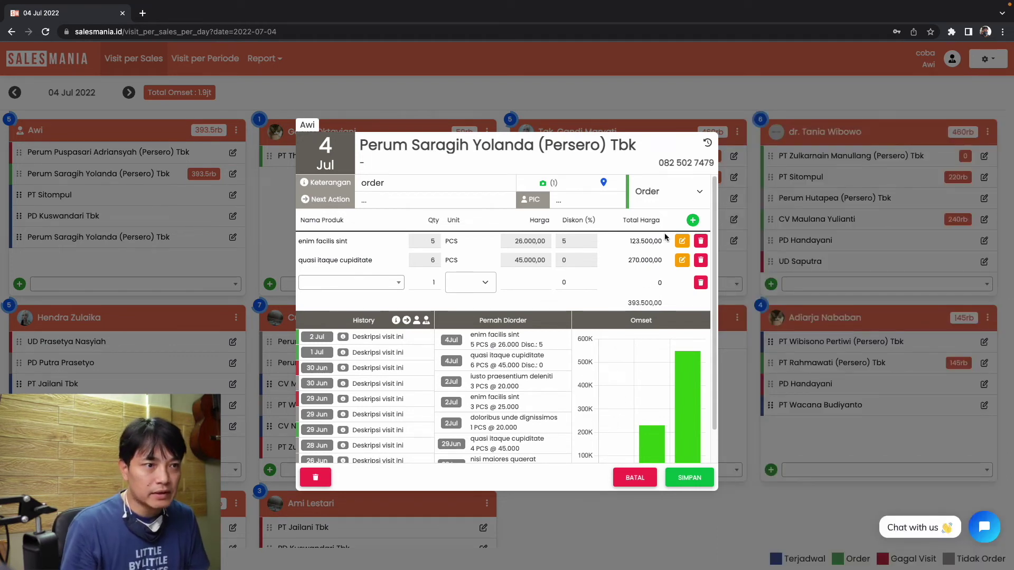
pyautogui.click(642, 477)
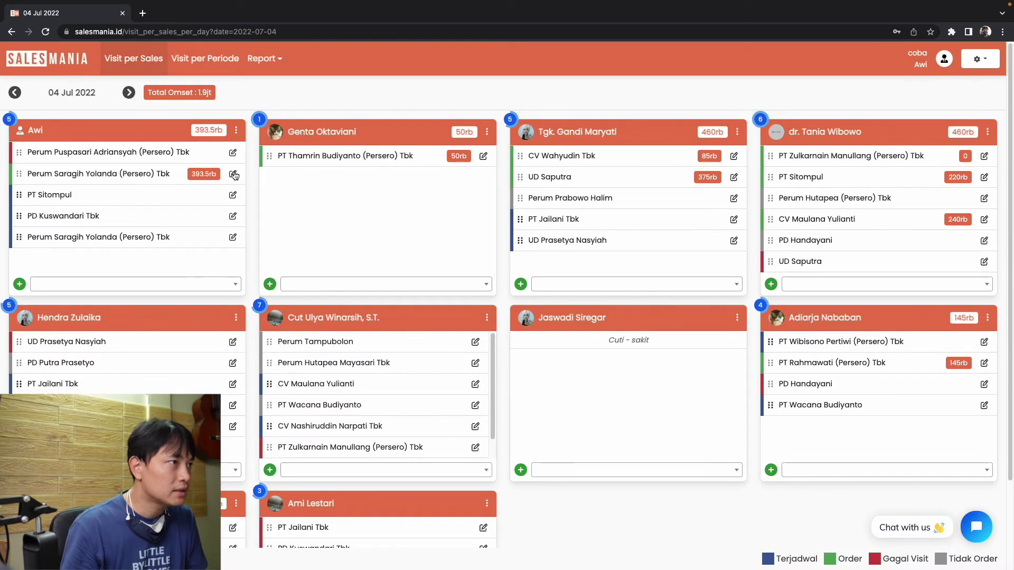
pyautogui.click(238, 132)
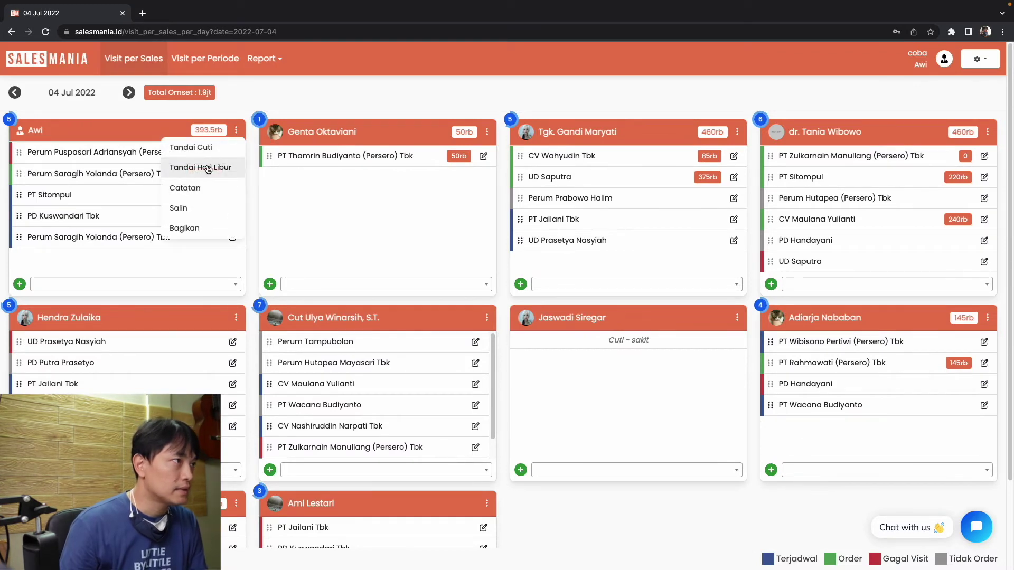
pyautogui.click(193, 228)
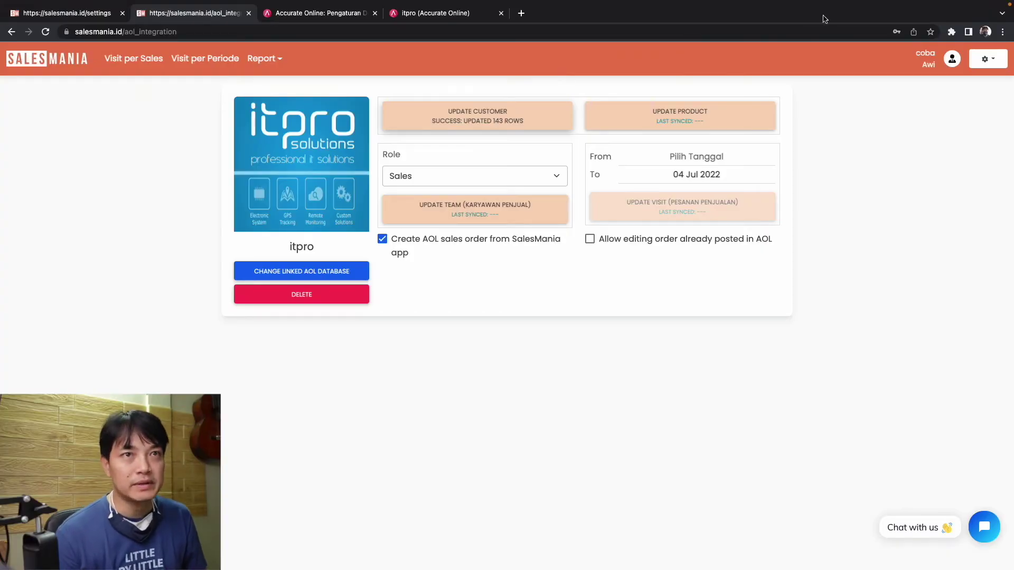
# Create a new database named "coba integrasi" without fictitious demo data.
pyautogui.click(989, 60)
pyautogui.click(962, 158)
pyautogui.click(557, 95)
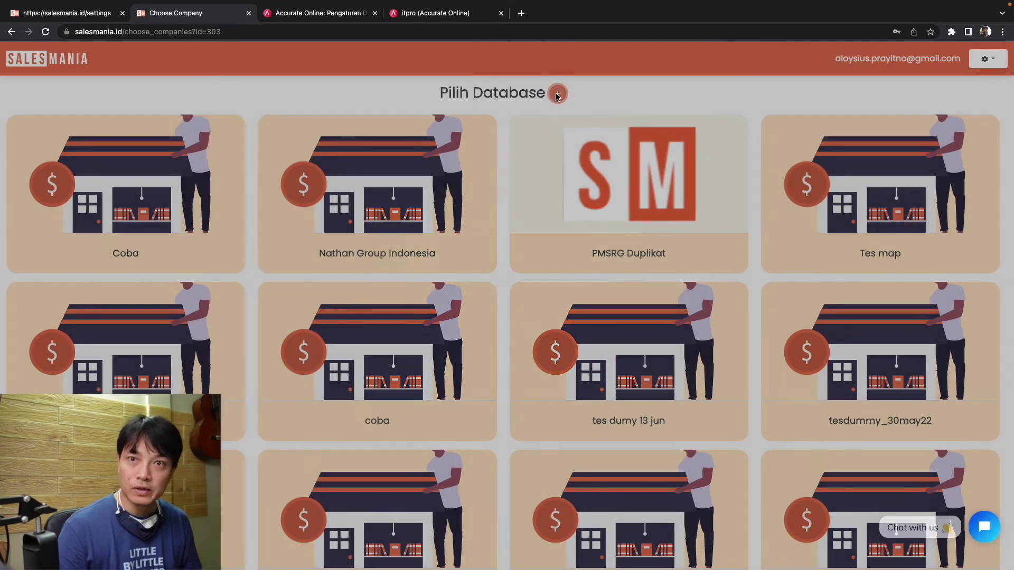
pyautogui.click(455, 270)
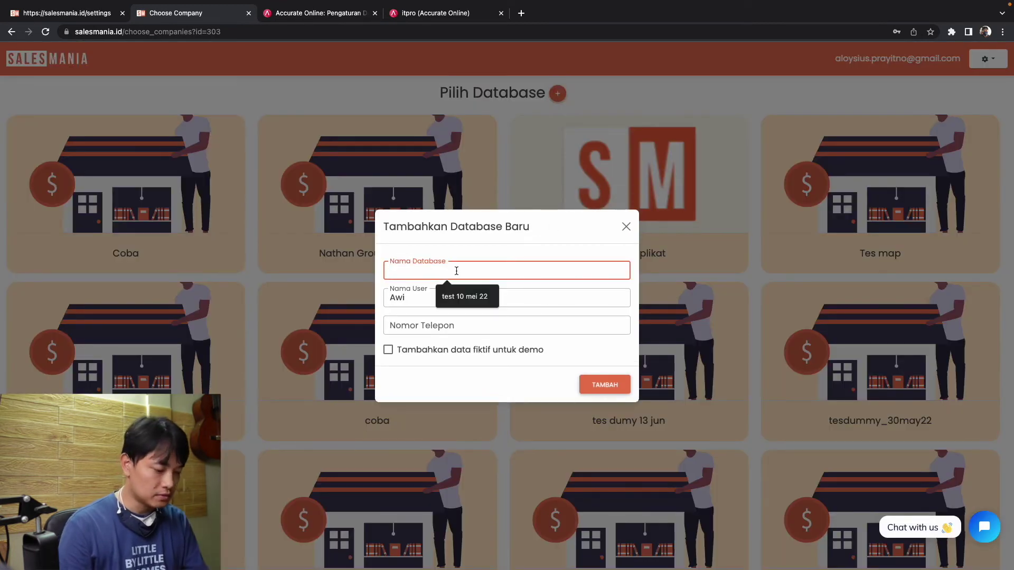
pyautogui.write('coba integrasi')
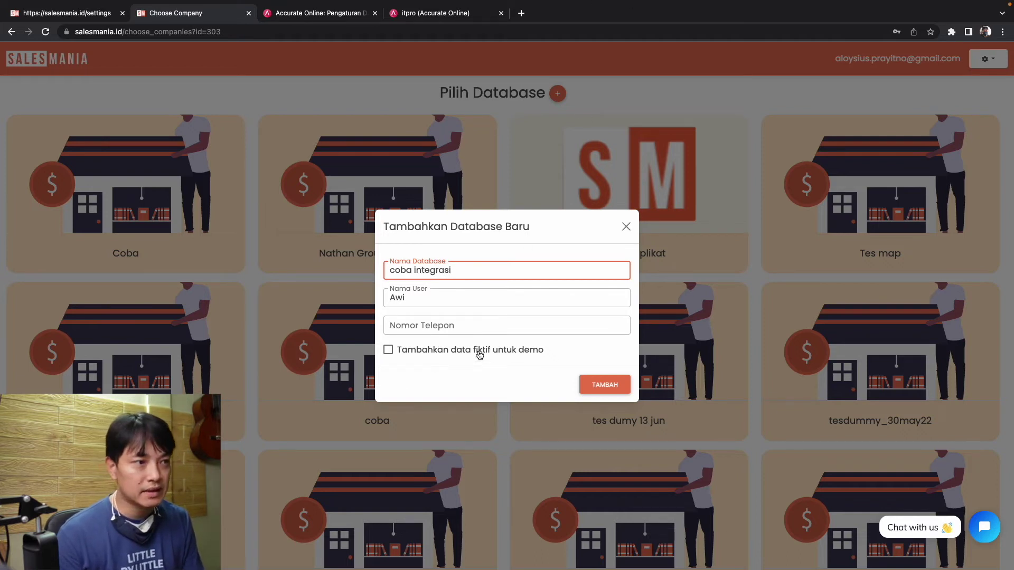
pyautogui.click(604, 384)
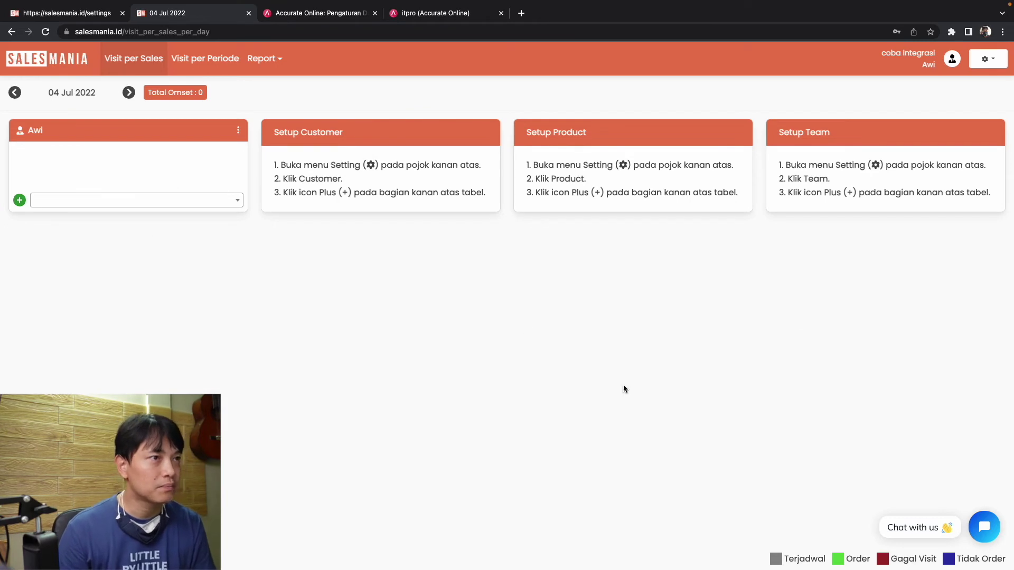
# Check the customer, product and team lists of the new "coba integrasi" database.
pyautogui.click(987, 58)
pyautogui.click(960, 85)
pyautogui.click(986, 58)
pyautogui.click(974, 97)
pyautogui.click(986, 59)
pyautogui.click(958, 120)
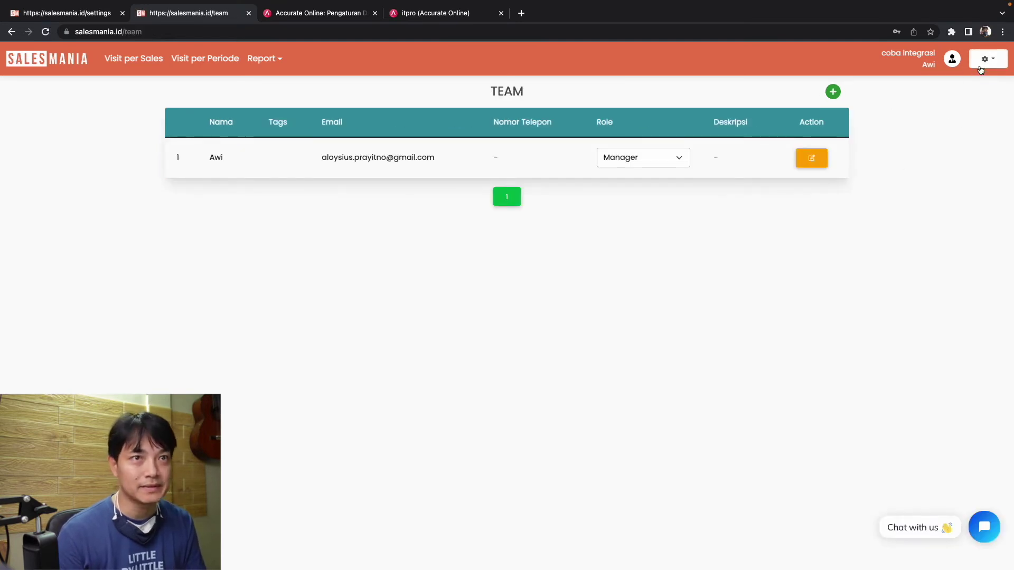
# Start the Accurate Online integration from the settings and log in with the prefilled account credentials.
pyautogui.click(982, 64)
pyautogui.click(953, 140)
pyautogui.click(213, 271)
pyautogui.click(529, 123)
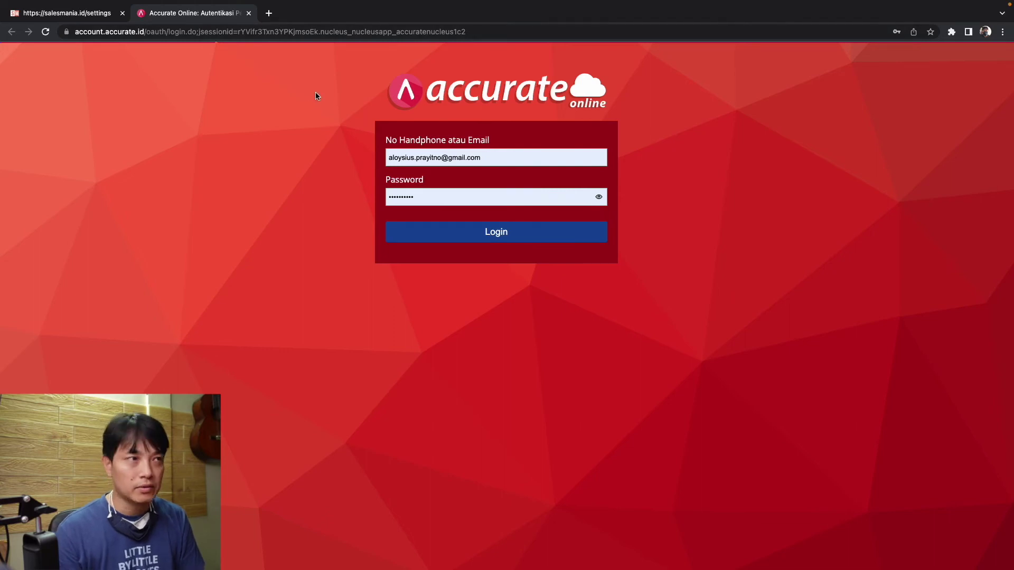
pyautogui.click(508, 235)
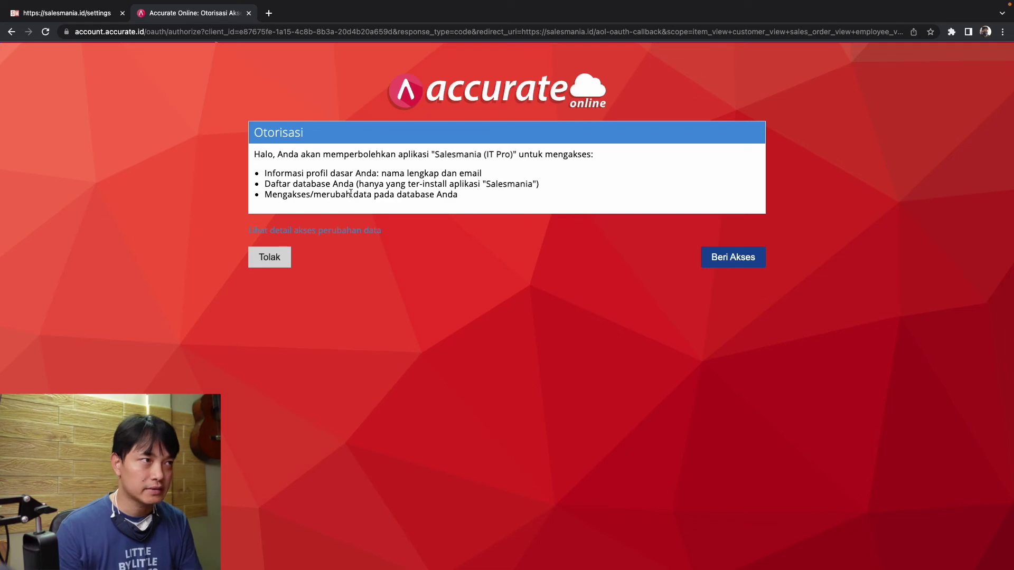
# Review the detailed permissions, grant Salesmania access to Accurate Online, and link the ITPRO database.
pyautogui.click(339, 233)
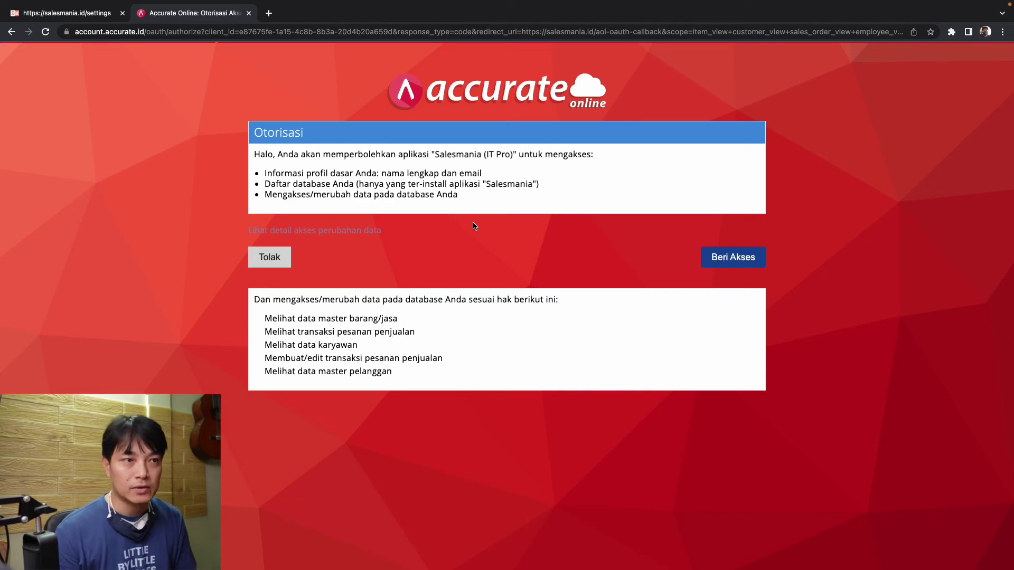
pyautogui.click(732, 257)
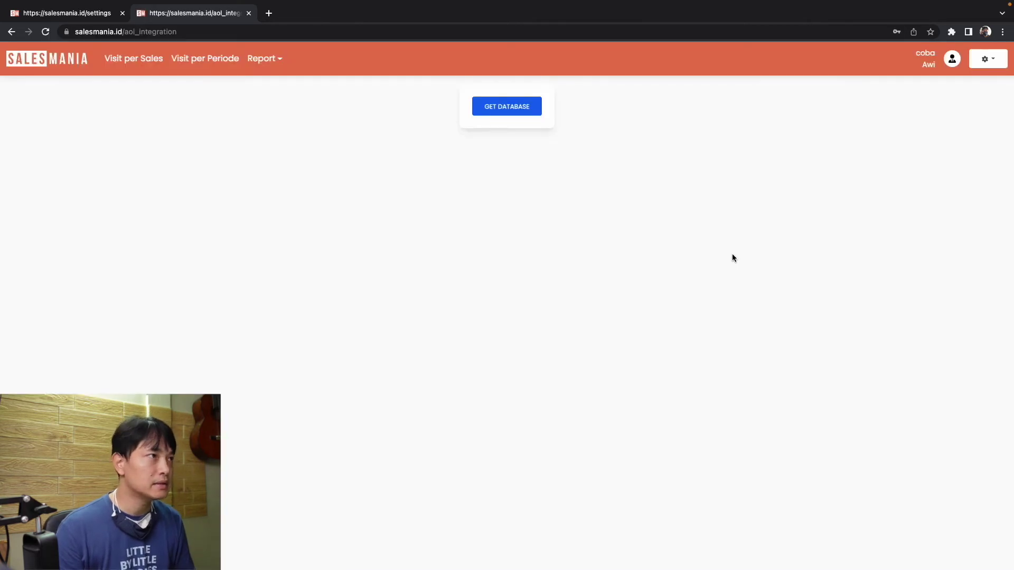
pyautogui.click(517, 111)
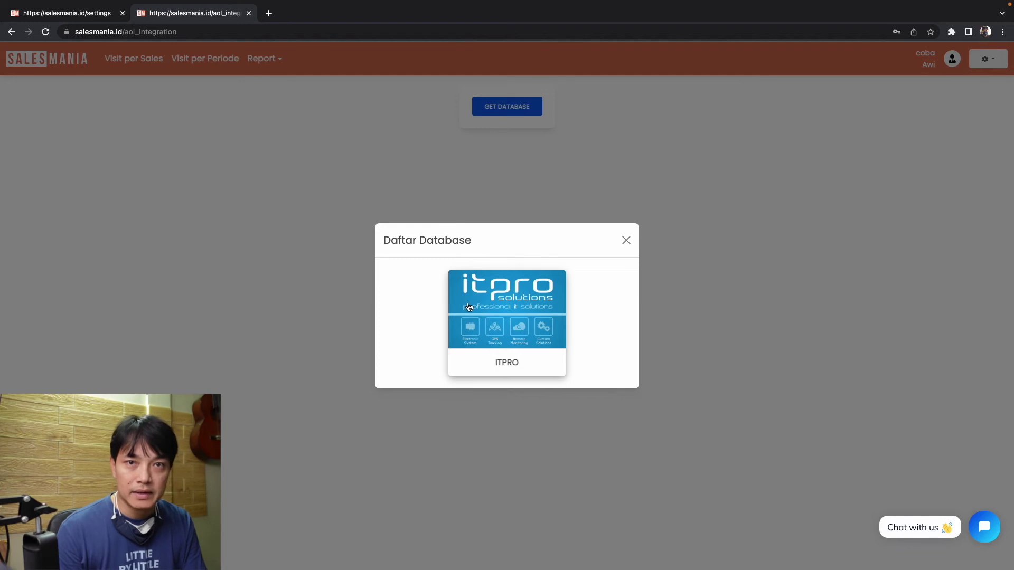
pyautogui.click(520, 317)
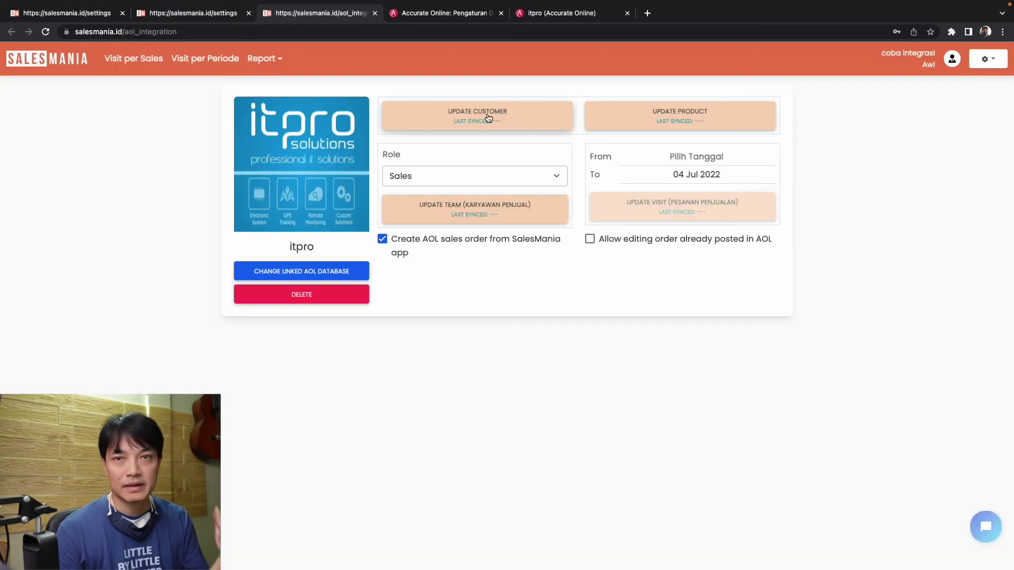
# Synchronize the customers, products and sales team members from the linked itpro database, keeping the Sales role.
pyautogui.click(489, 117)
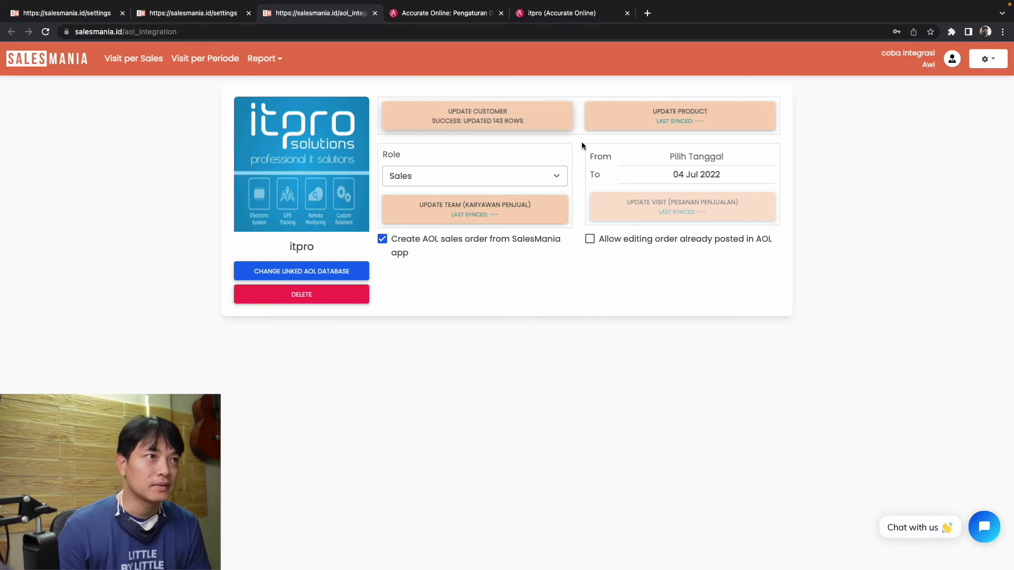
pyautogui.click(699, 115)
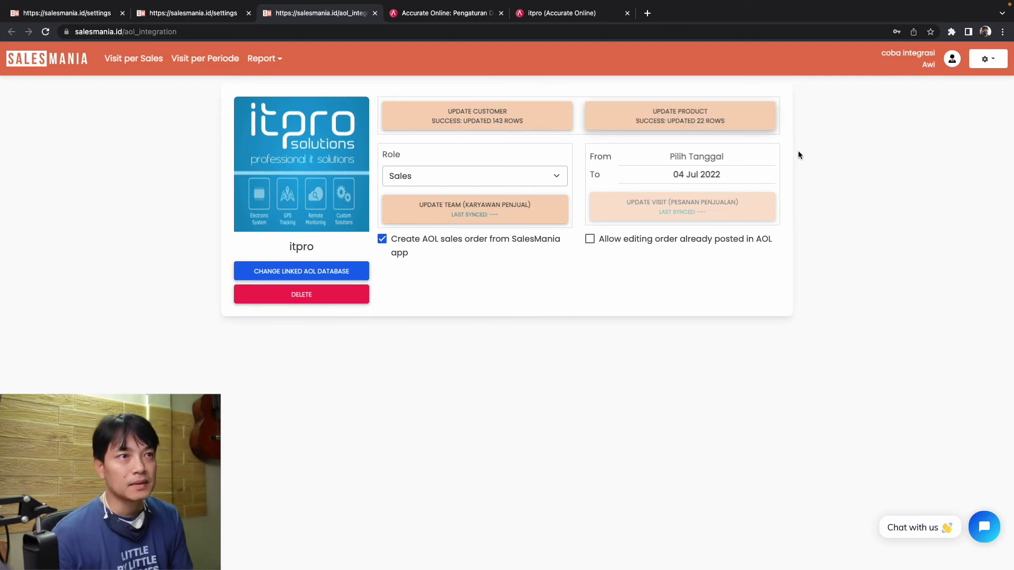
pyautogui.click(484, 213)
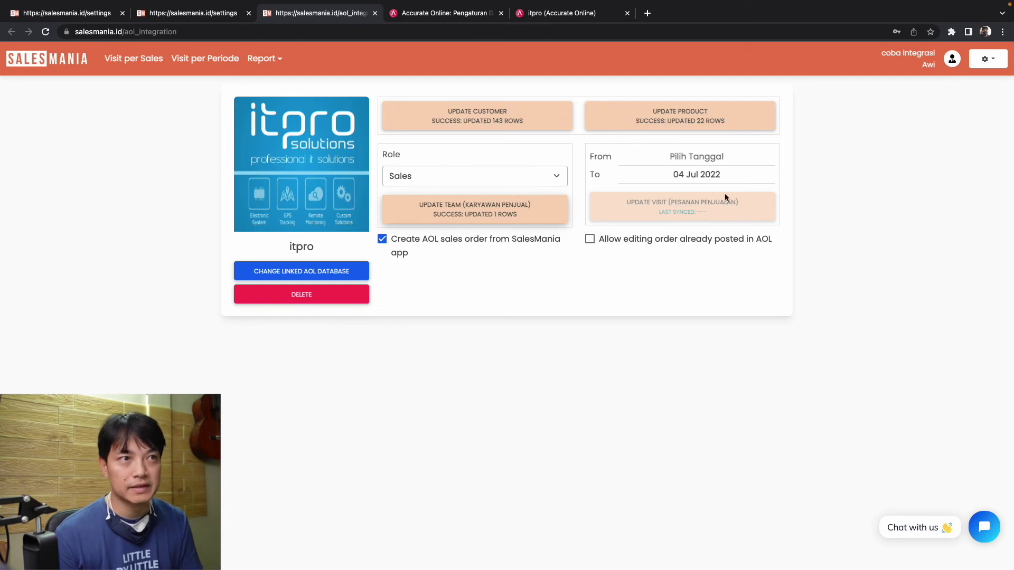
# Examine the synchronized customer, product and team lists in the "coba integrasi" database.
pyautogui.click(994, 63)
pyautogui.click(947, 79)
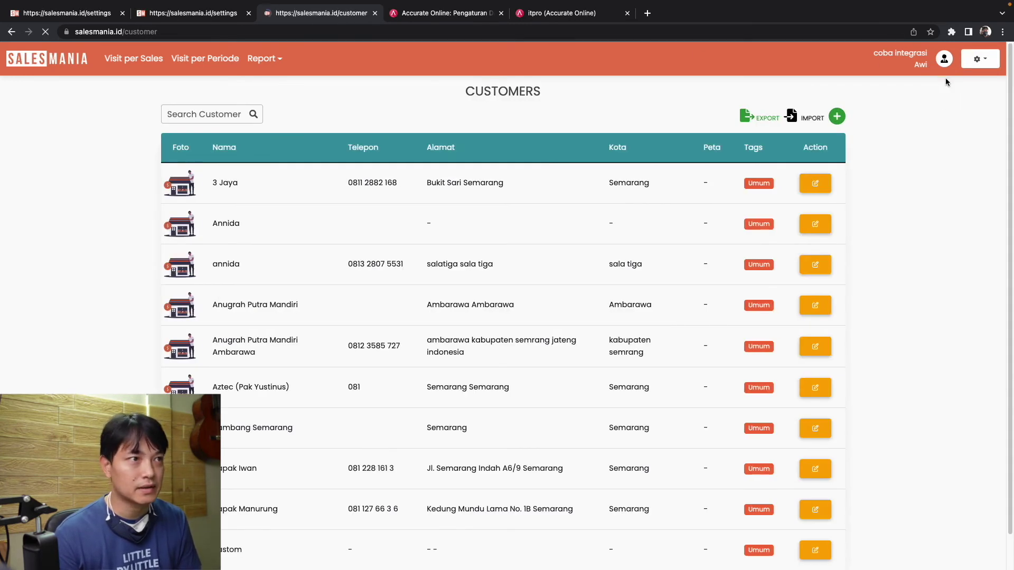
pyautogui.scroll(-1, 496, 188)
pyautogui.scroll(1, 496, 188)
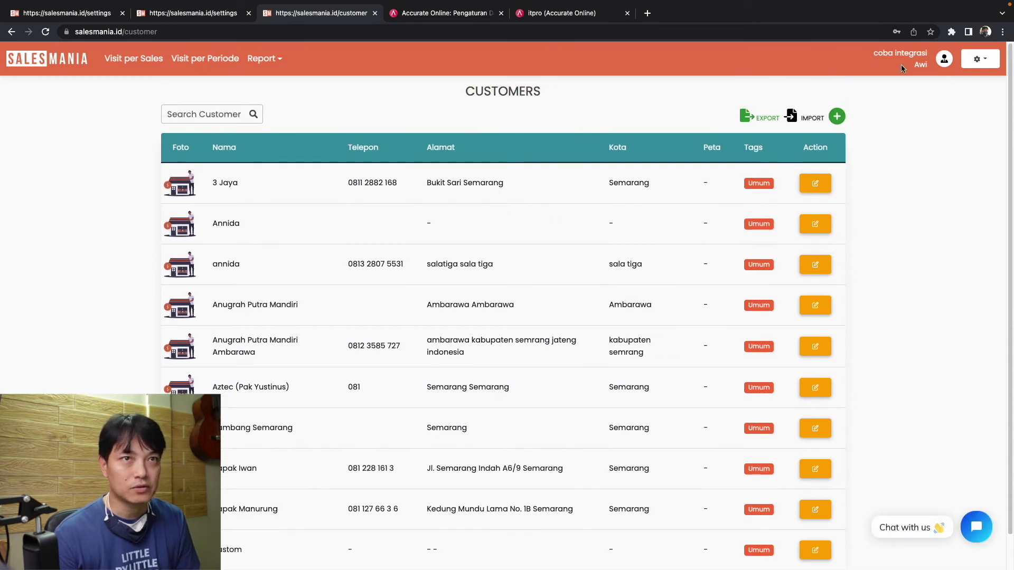
pyautogui.click(976, 60)
pyautogui.click(935, 97)
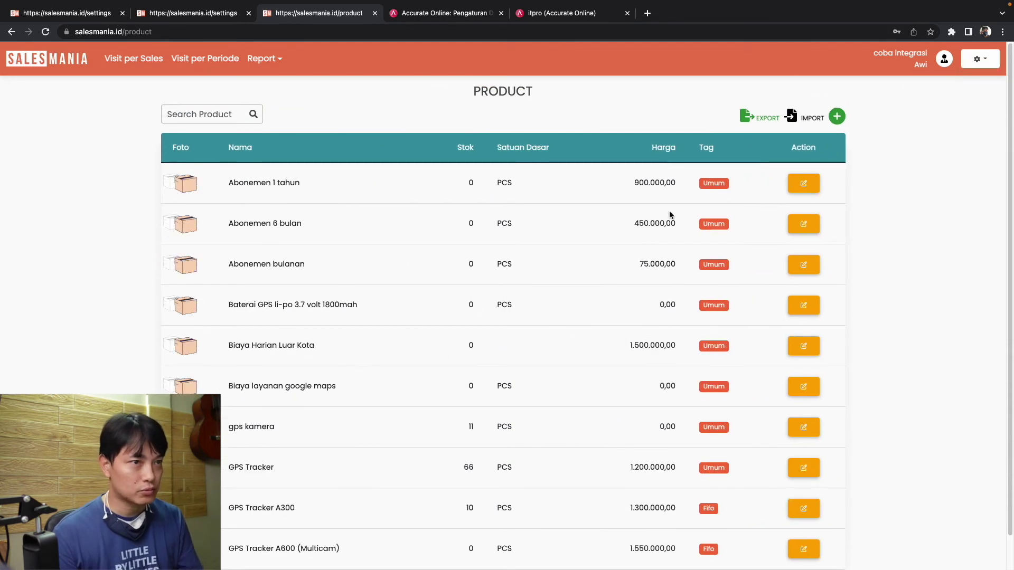
pyautogui.scroll(-1, 667, 211)
pyautogui.scroll(1, 667, 211)
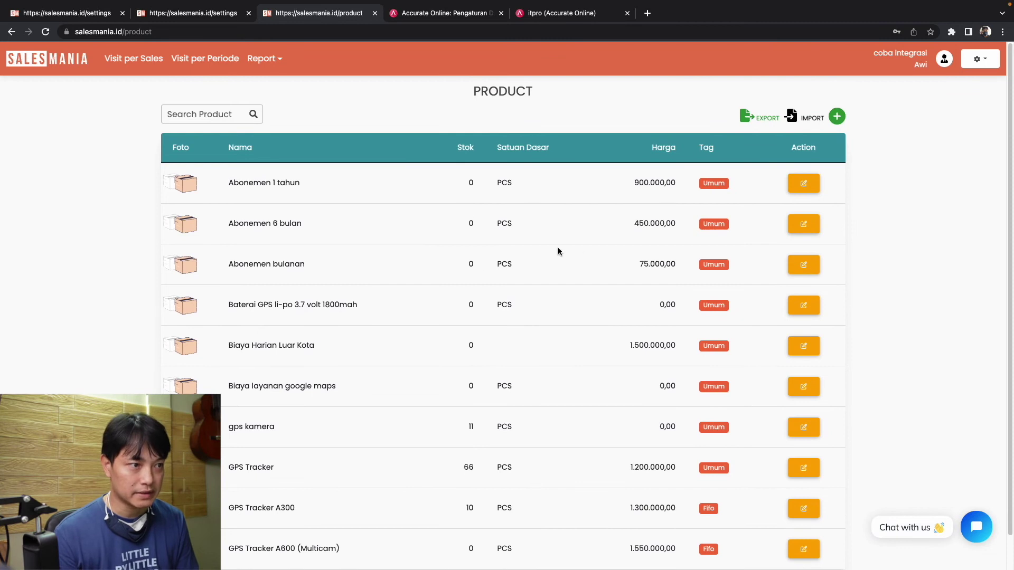
pyautogui.click(980, 59)
pyautogui.click(935, 118)
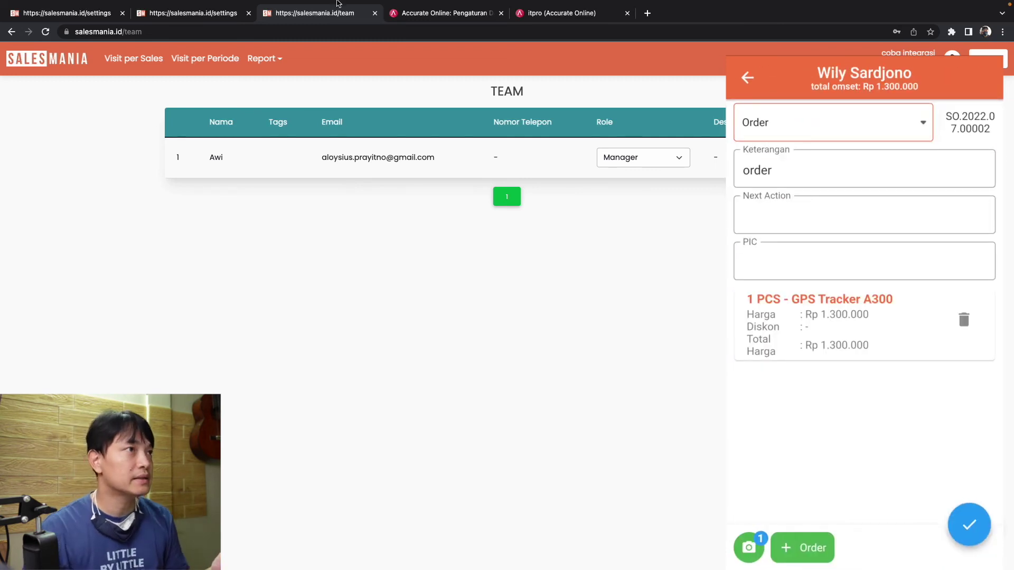
# Refresh Accurate Online's sales orders to inspect the order dated 04/07/2022, and return to Salesmania's integration settings.
pyautogui.click(553, 44)
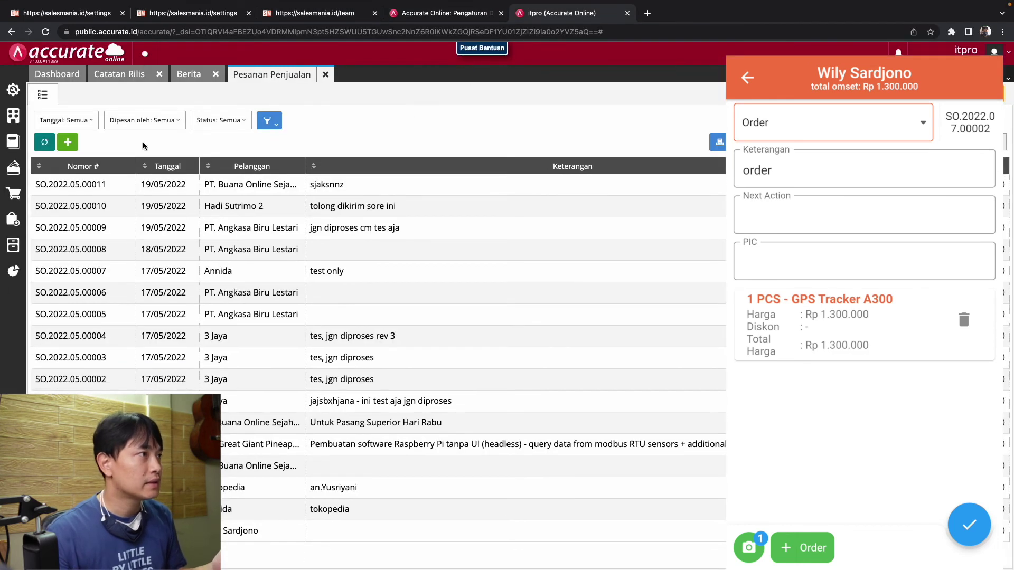
pyautogui.click(44, 143)
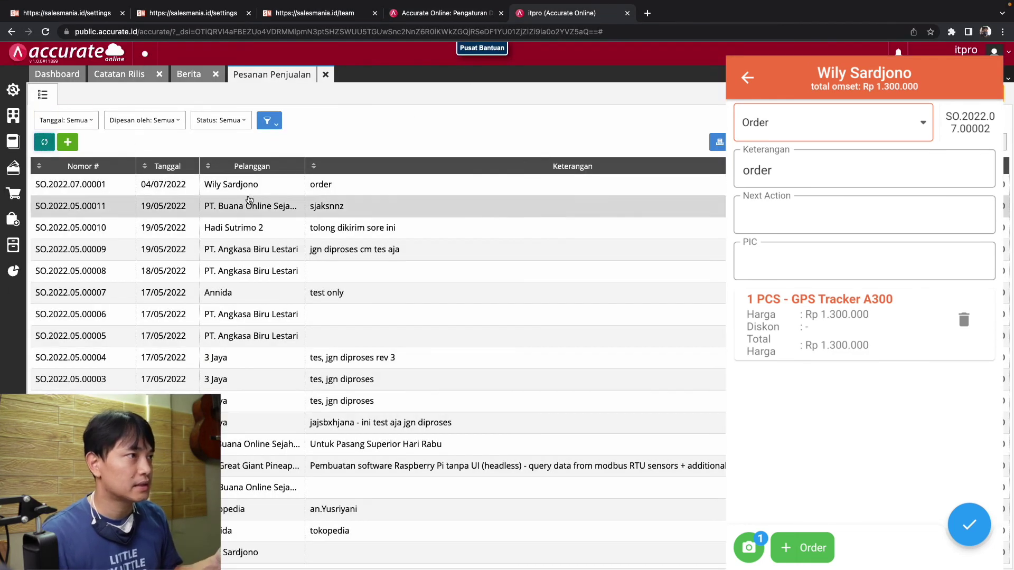
pyautogui.click(365, 187)
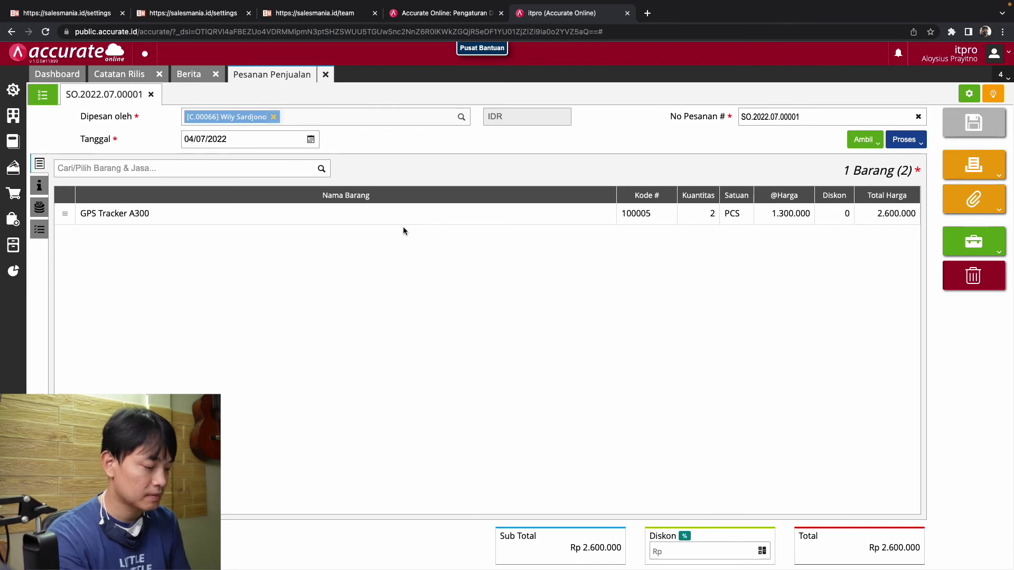
pyautogui.click(90, 16)
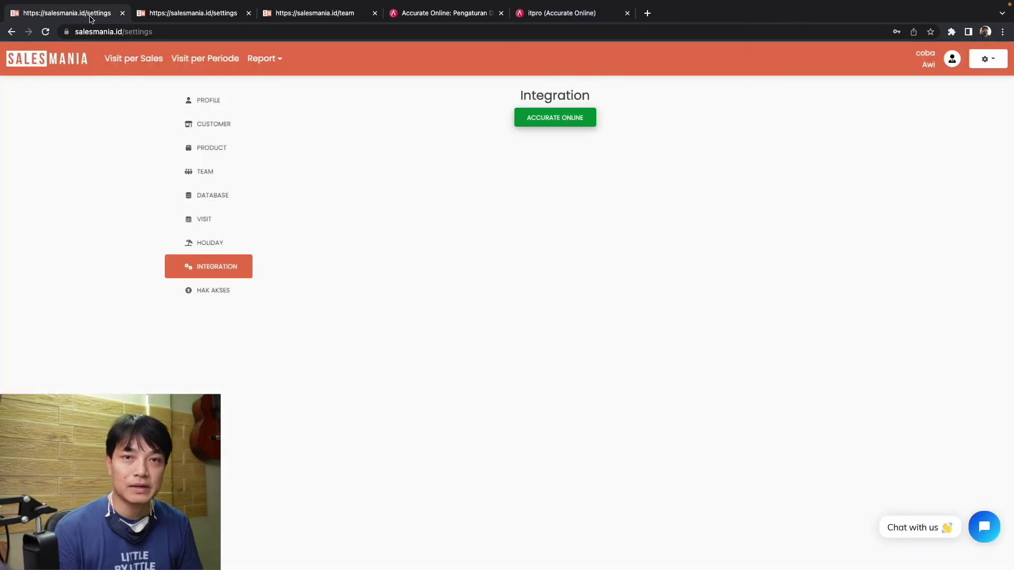